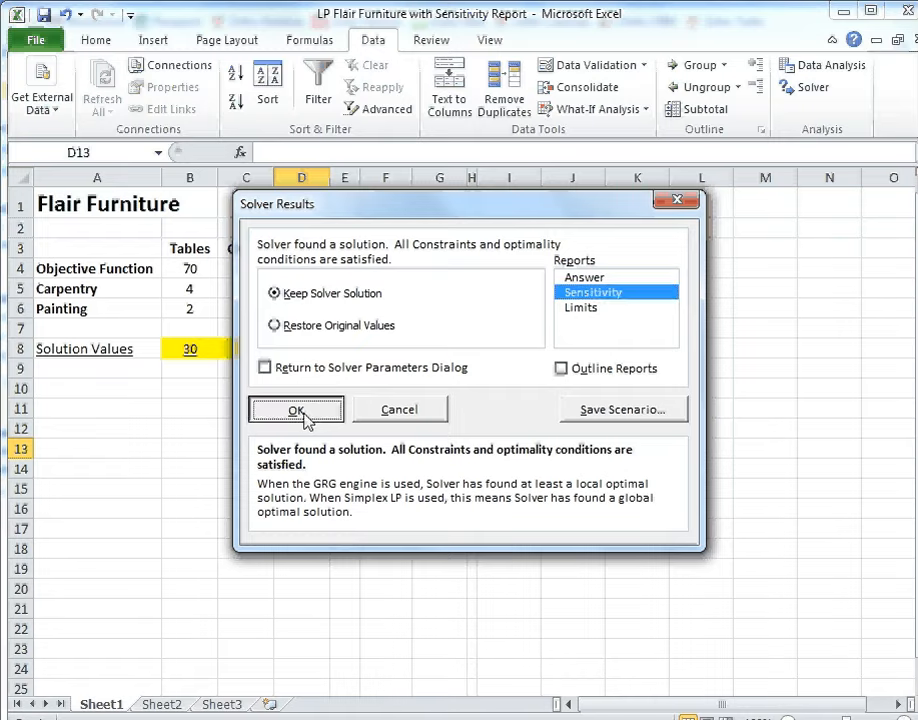
Keep the Solver solution, generate the Sensitivity report, and open the Sensitivity Report 1 sheet.
click(302, 415)
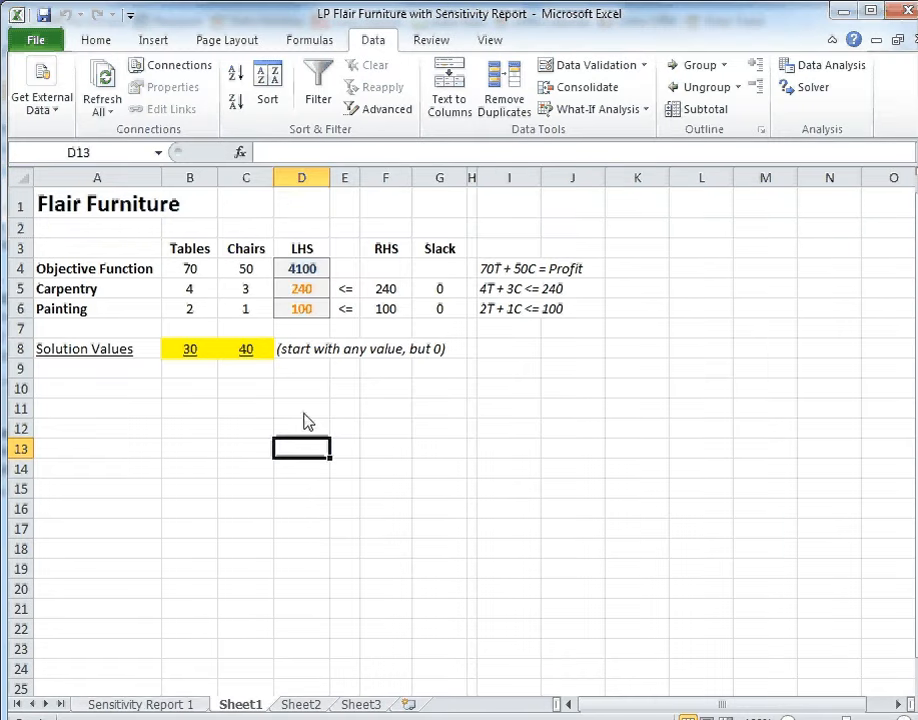
click(150, 706)
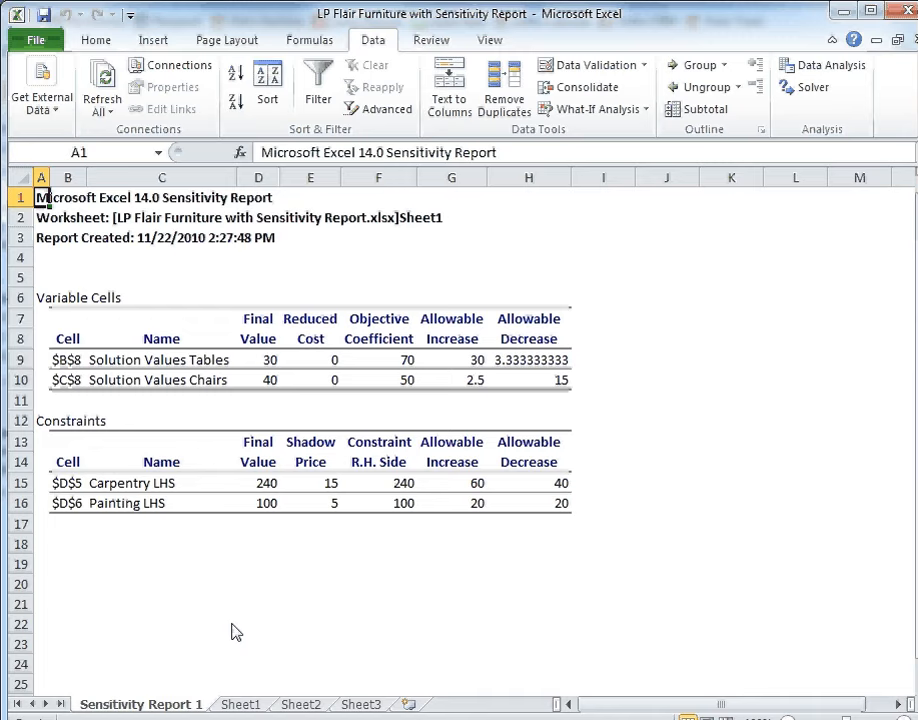
Examine the variables' final values and the constraints' final values, right-hand sides and shadow prices in the sensitivity report.
click(258, 363)
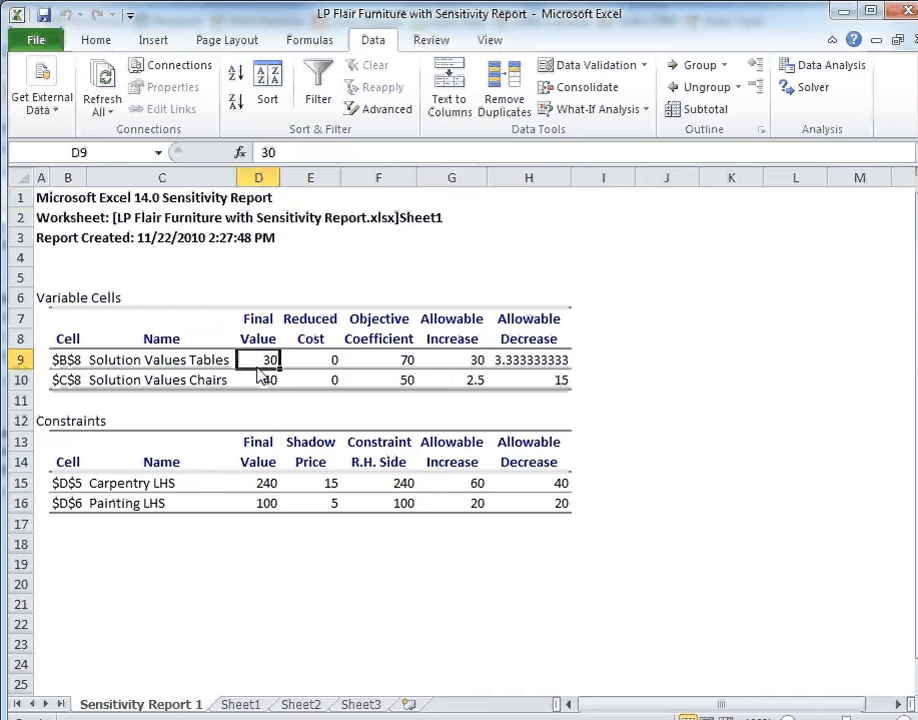
drag(258, 374, 258, 380)
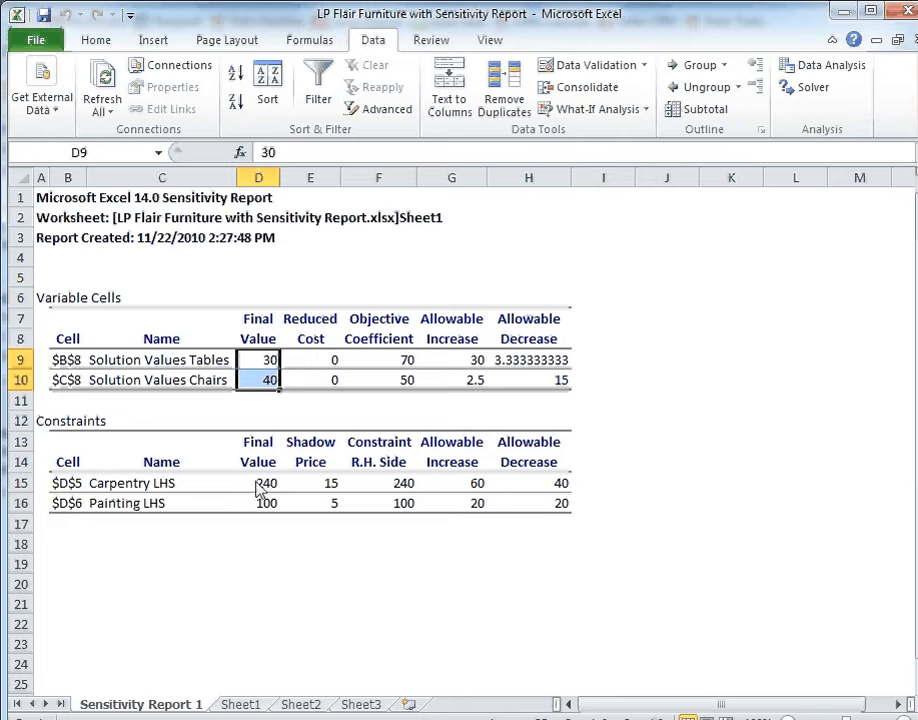
drag(258, 487, 262, 501)
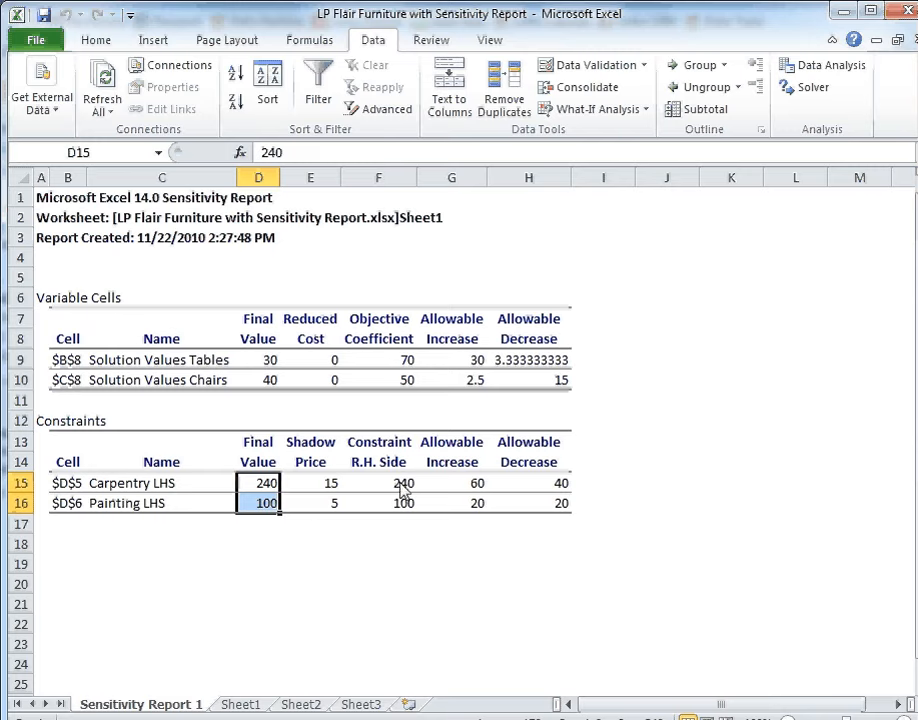
drag(405, 489, 400, 510)
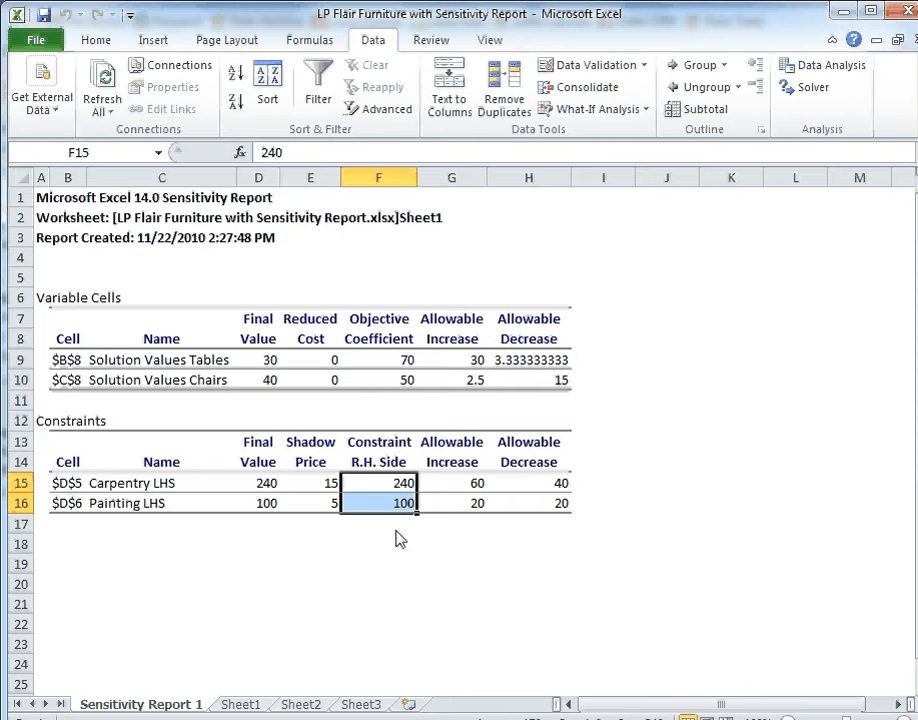
click(266, 484)
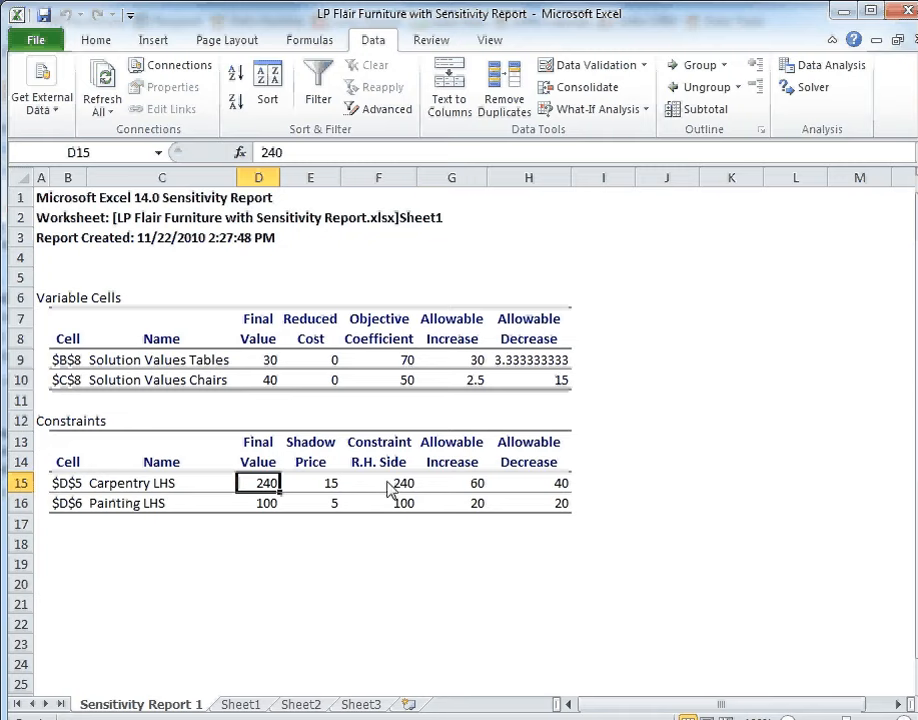
click(390, 485)
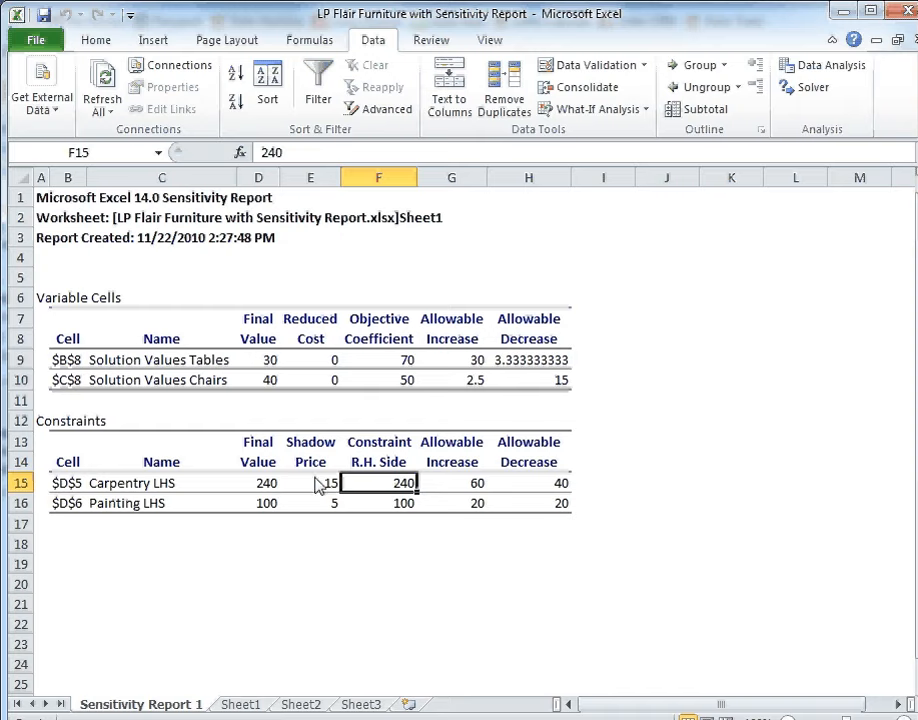
drag(316, 484, 316, 506)
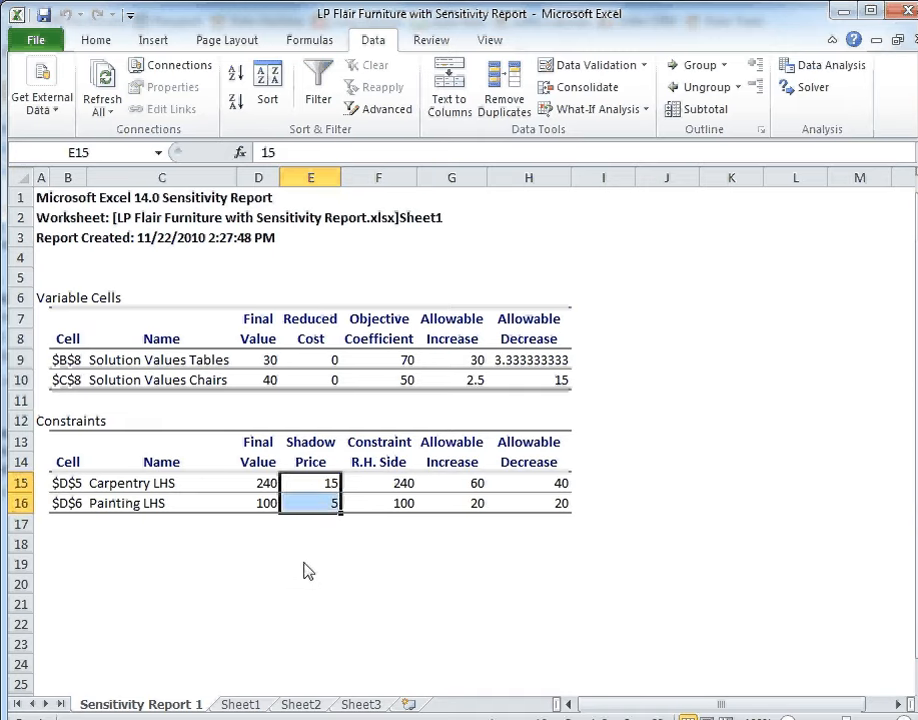
click(306, 566)
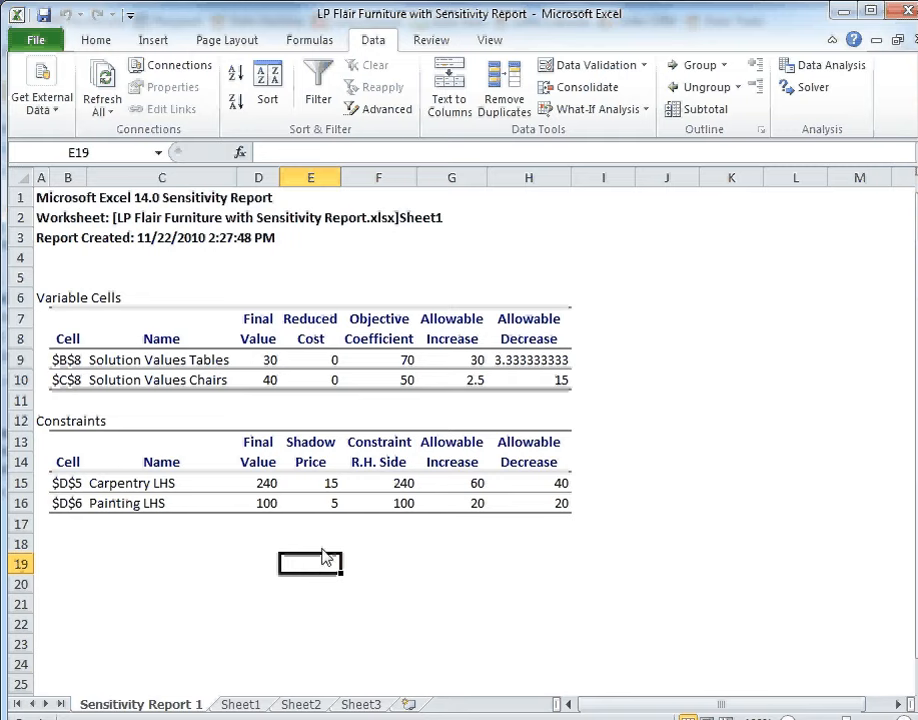
click(401, 488)
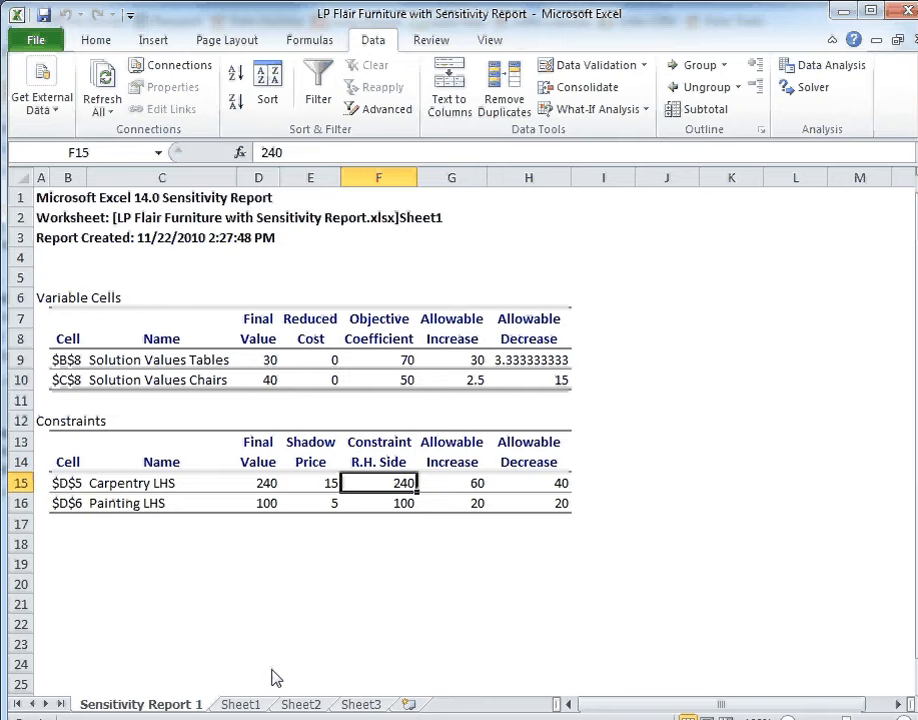
Set the Carpentry RHS on Sheet1 to 241 and check the objective function's profit cell.
click(241, 705)
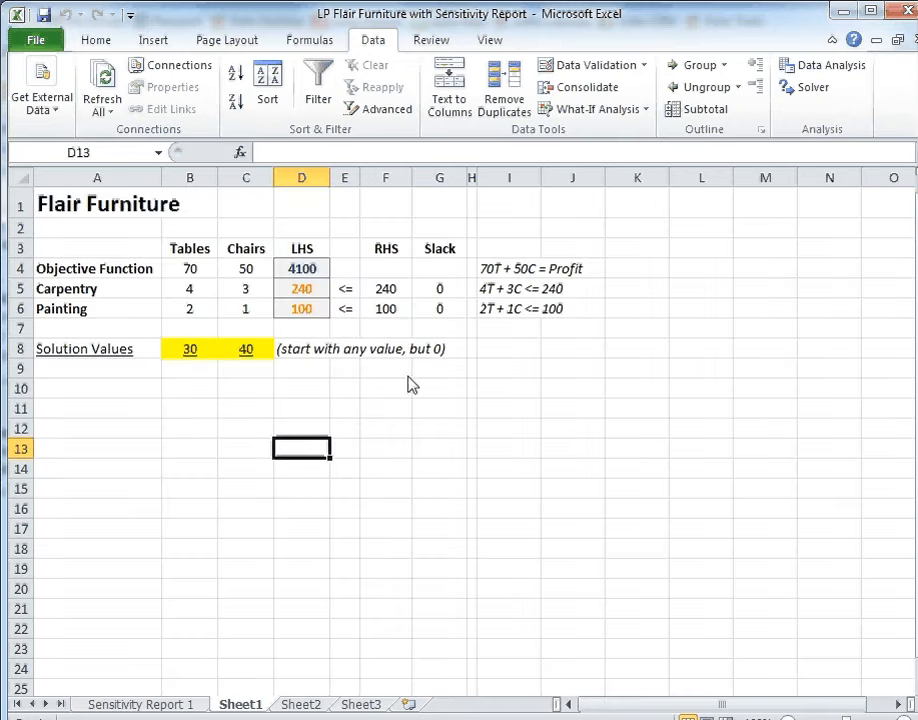
click(385, 290)
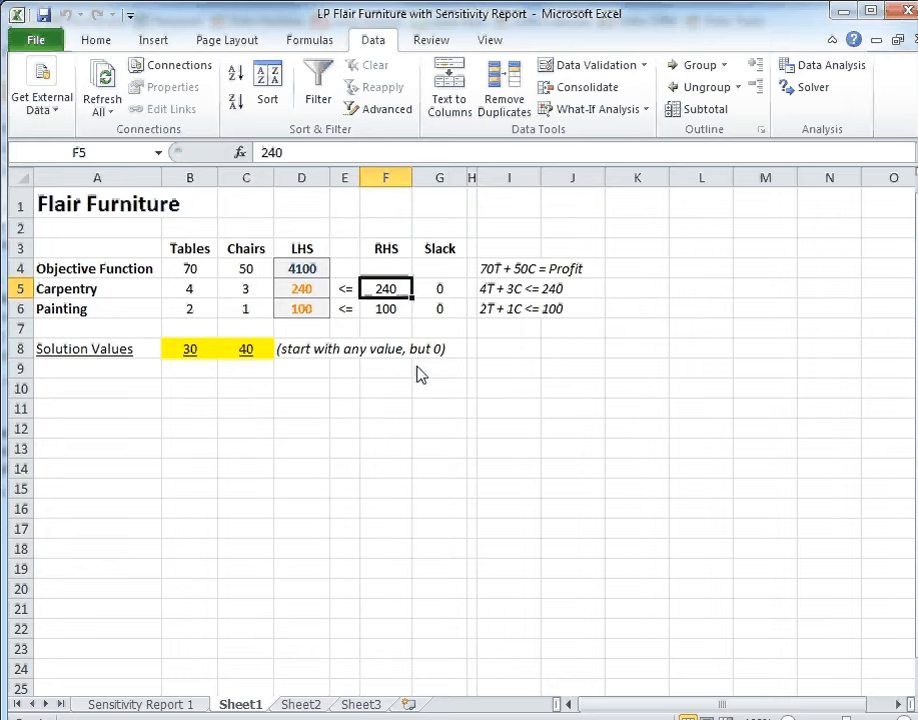
text(24)
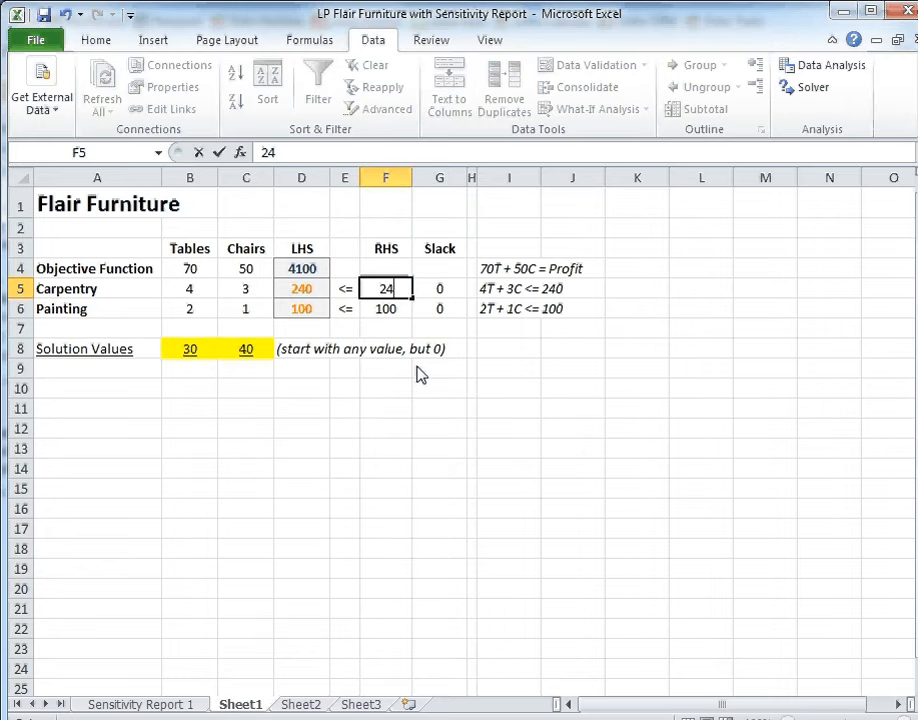
text(1)
key(Return)
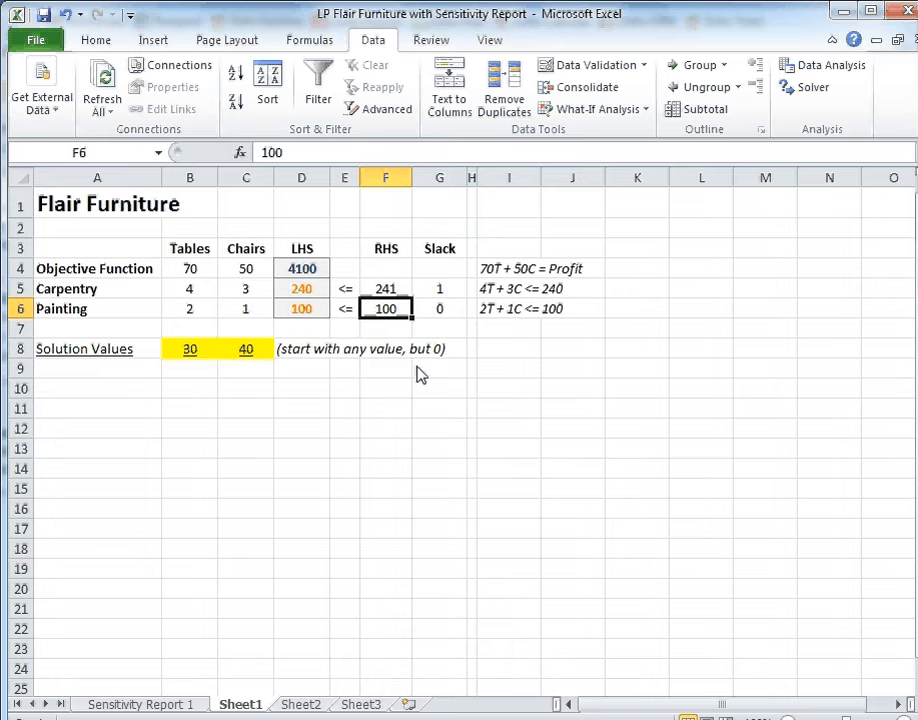
click(300, 270)
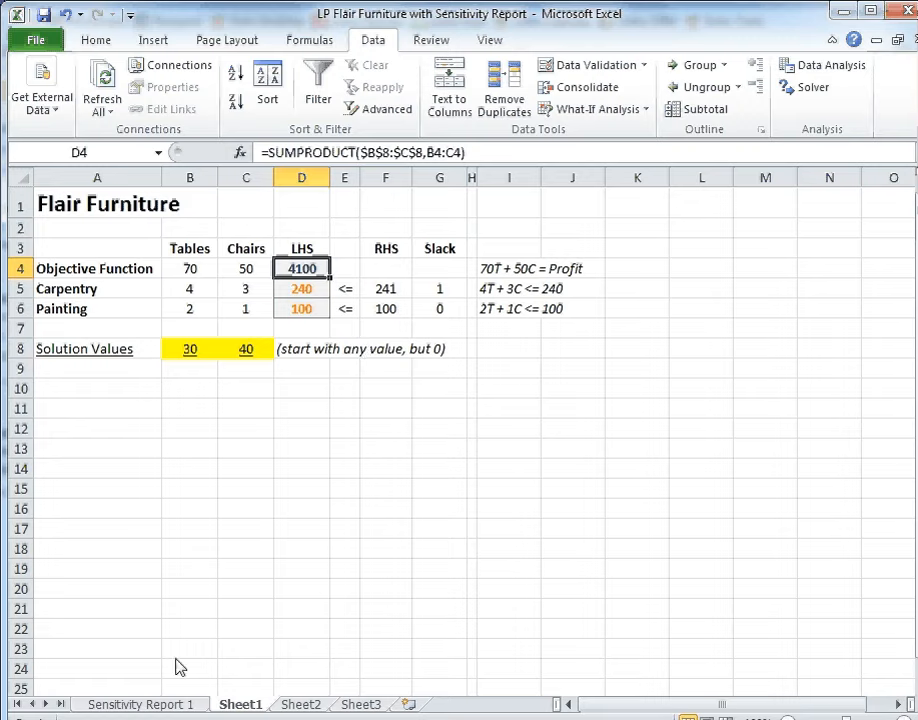
Format the Carpentry shadow price in Sensitivity Report 1 as bold and italic.
click(163, 705)
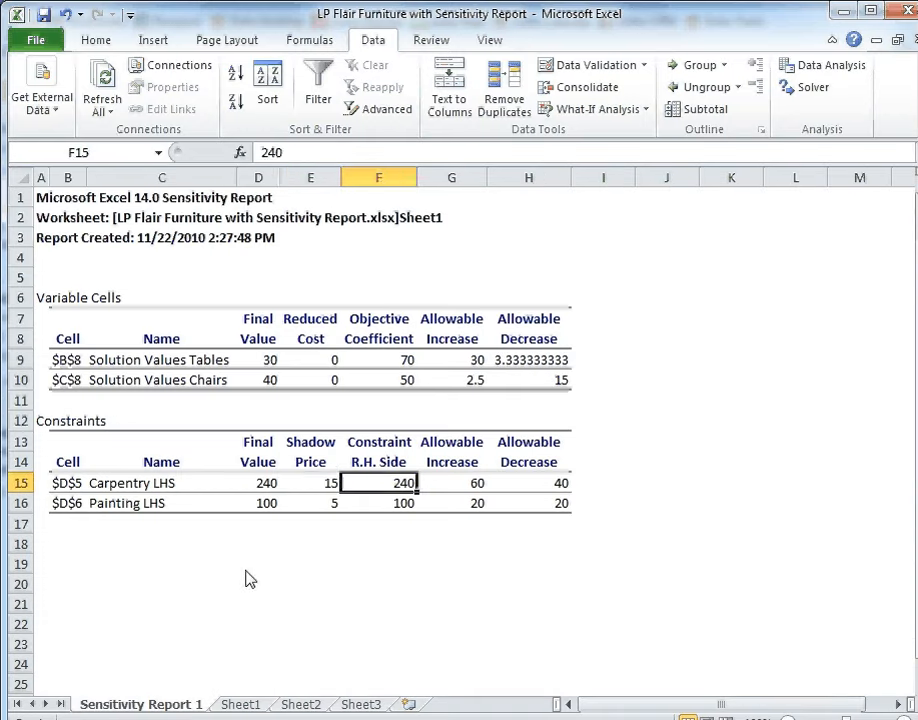
click(310, 483)
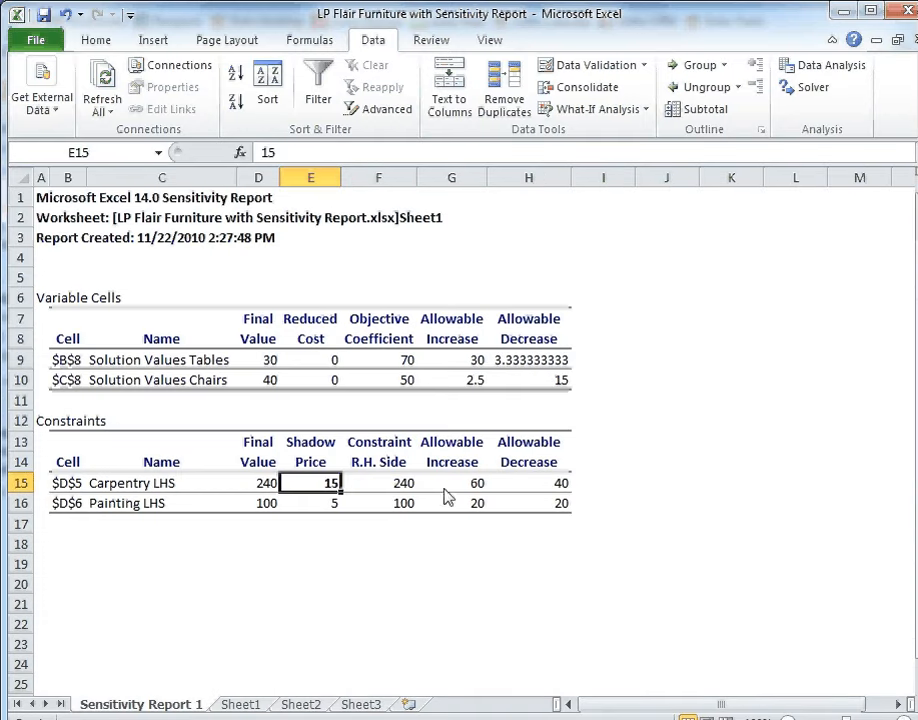
key(ctrl+i)
click(457, 566)
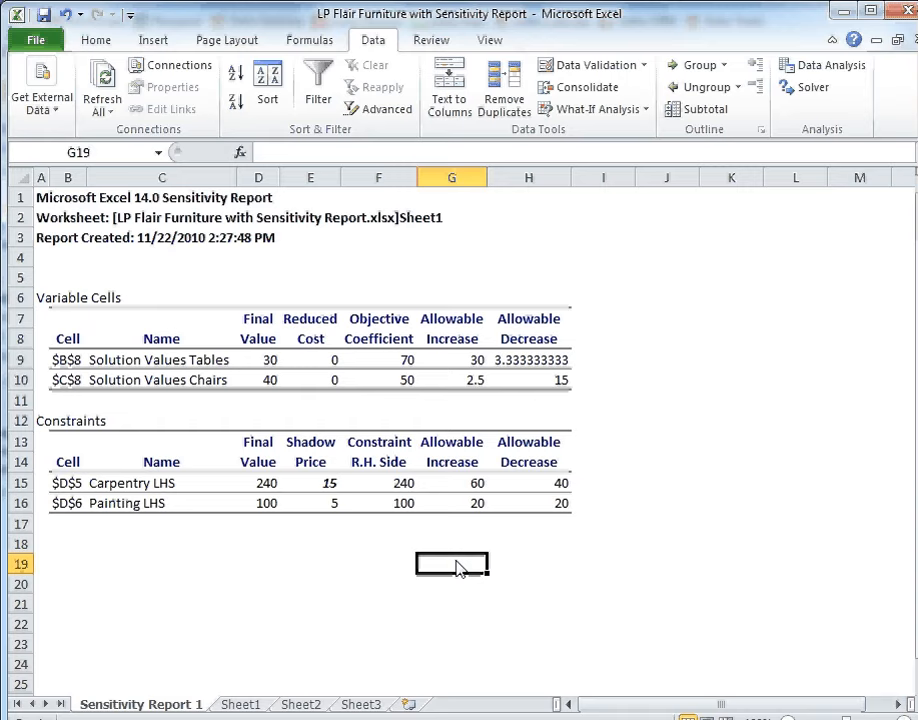
Review Carpentry's shadow price, right-hand side and allowable increase, and enter 250 in cell F18 as a trial right-hand side.
click(411, 486)
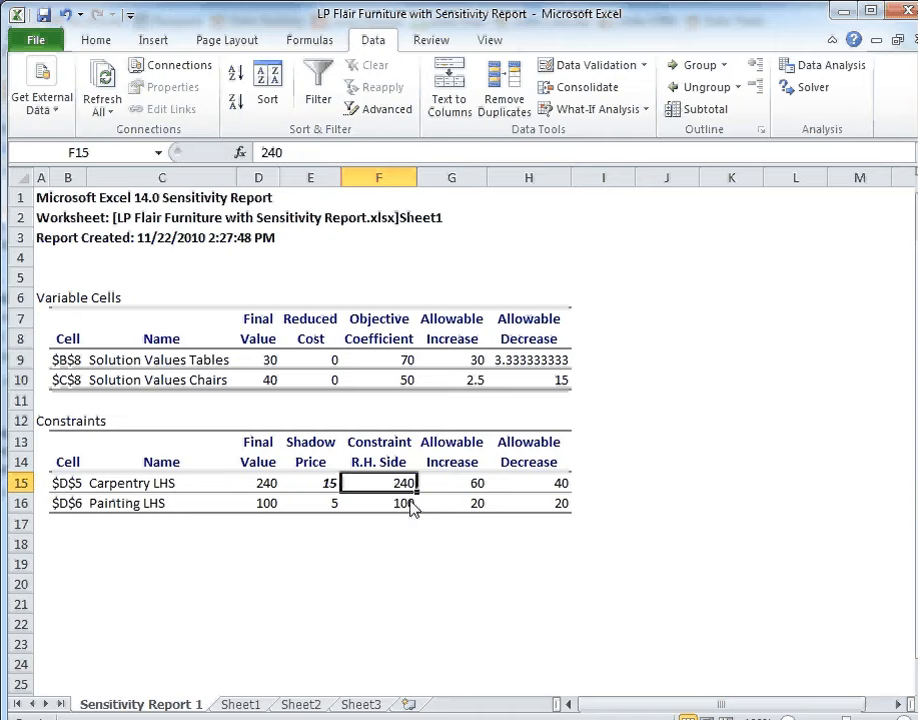
click(328, 489)
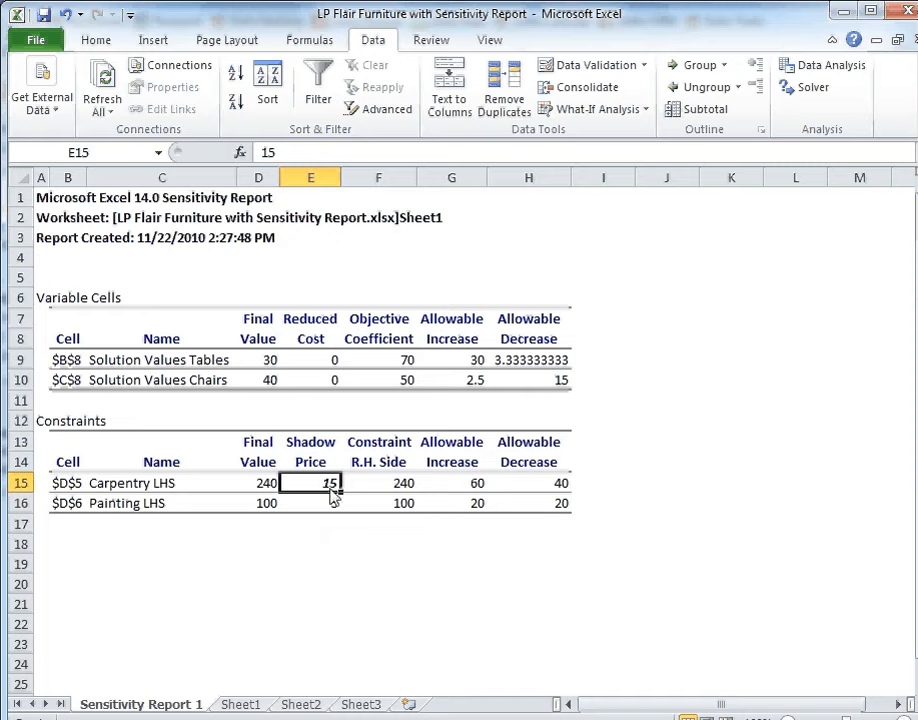
click(385, 486)
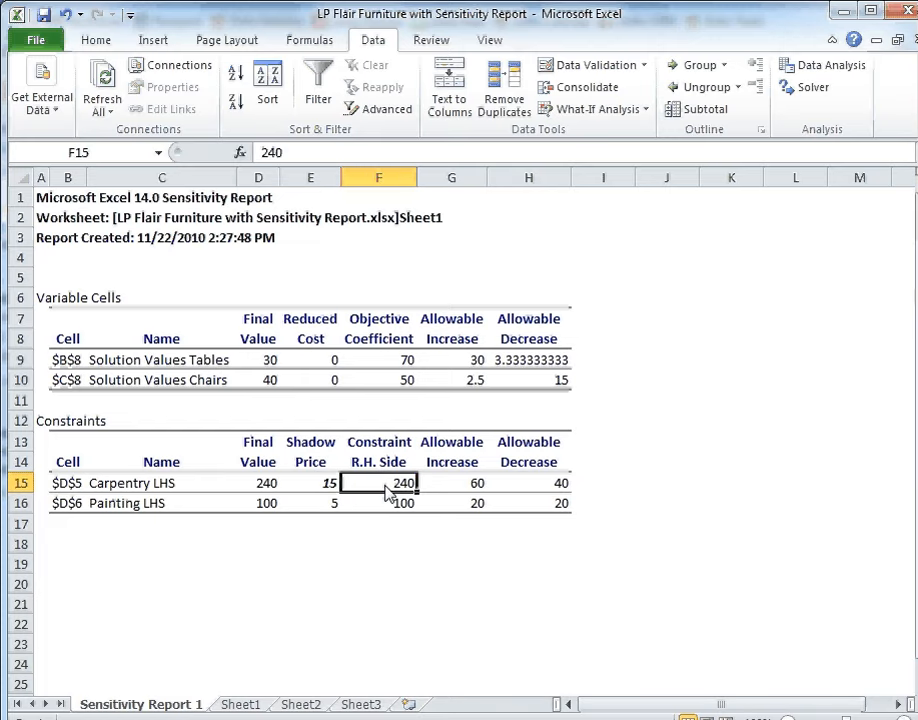
click(466, 488)
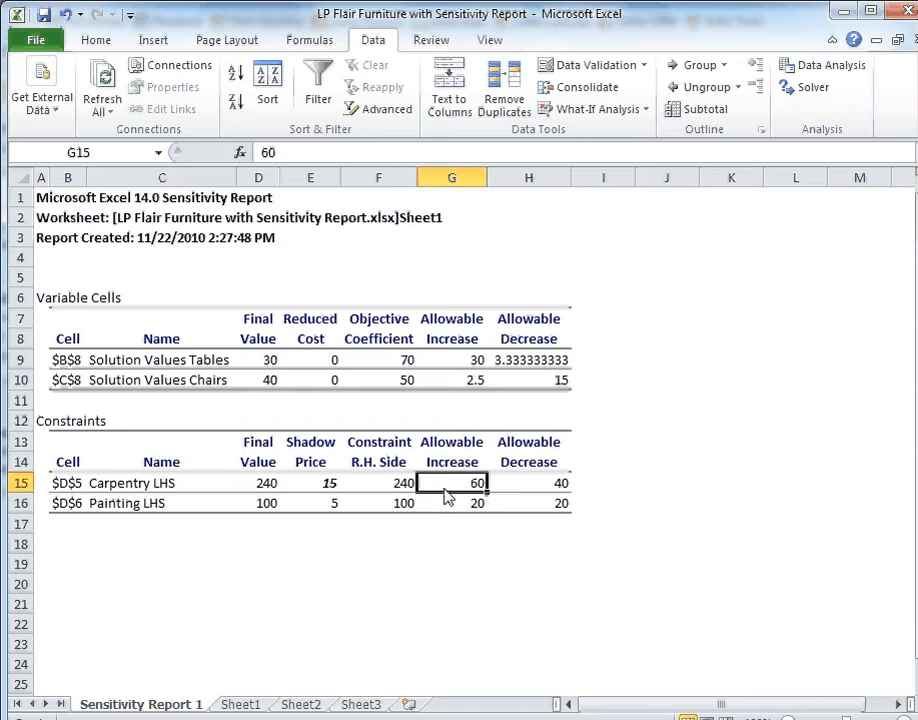
click(333, 486)
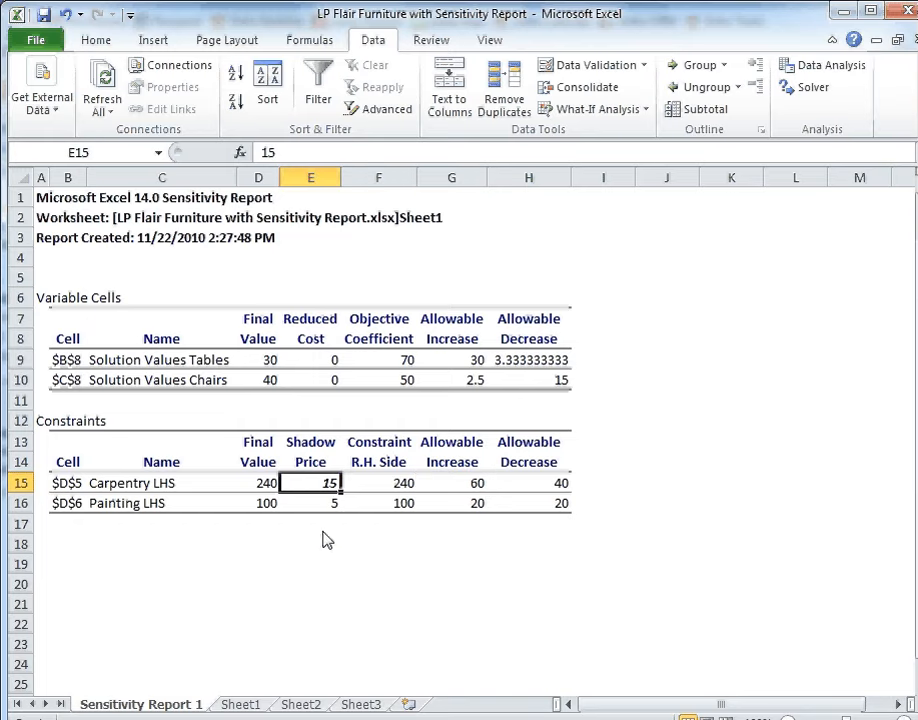
click(403, 545)
text(250)
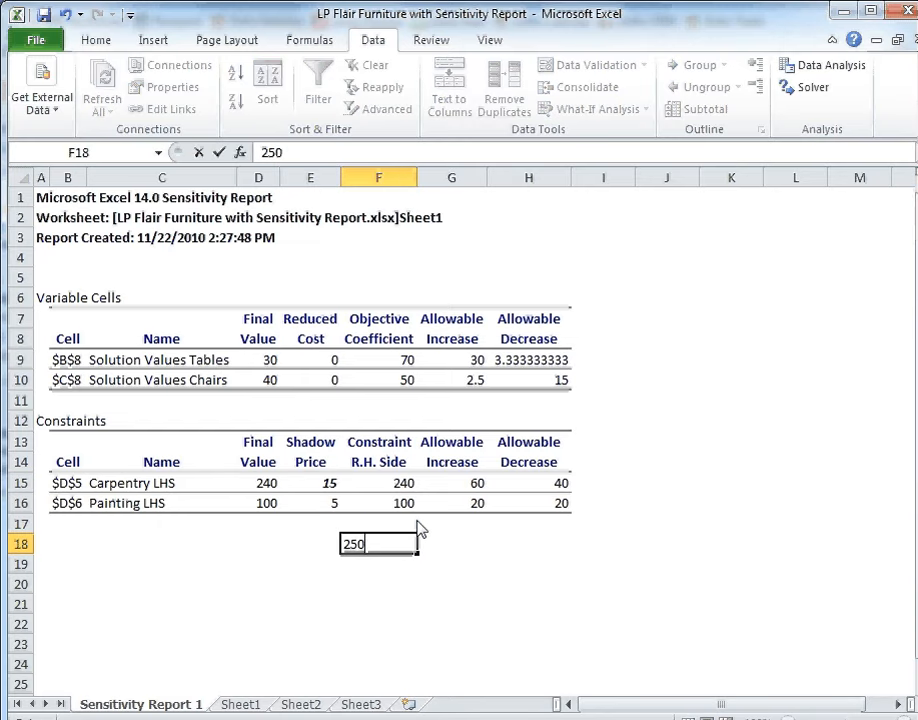
key(Return)
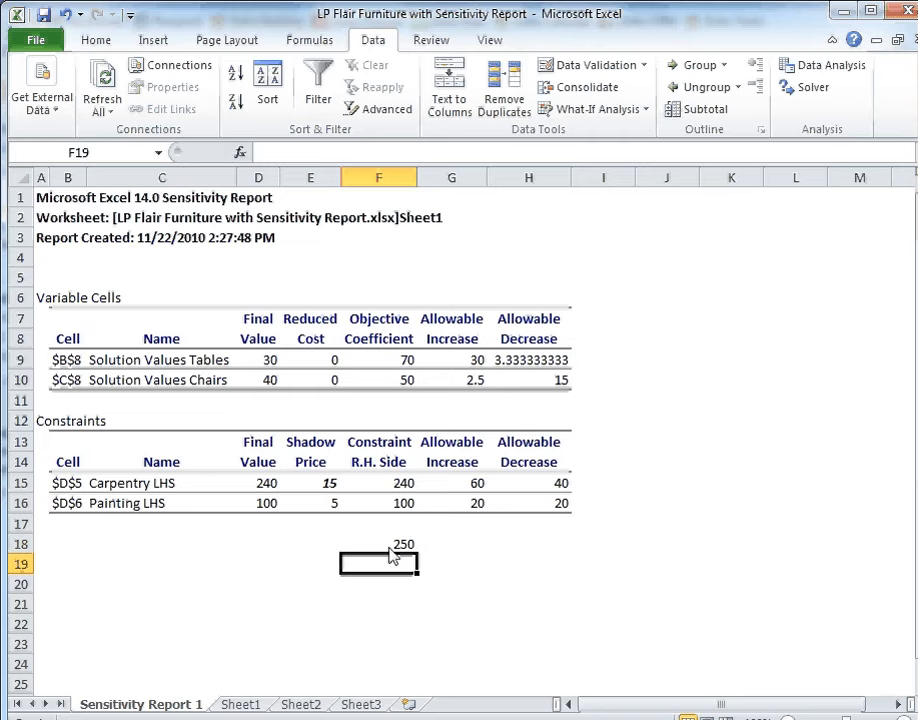
Examine the Carpentry and Painting constraints' allowable ranges, right-hand sides and shadow prices in the report.
click(477, 489)
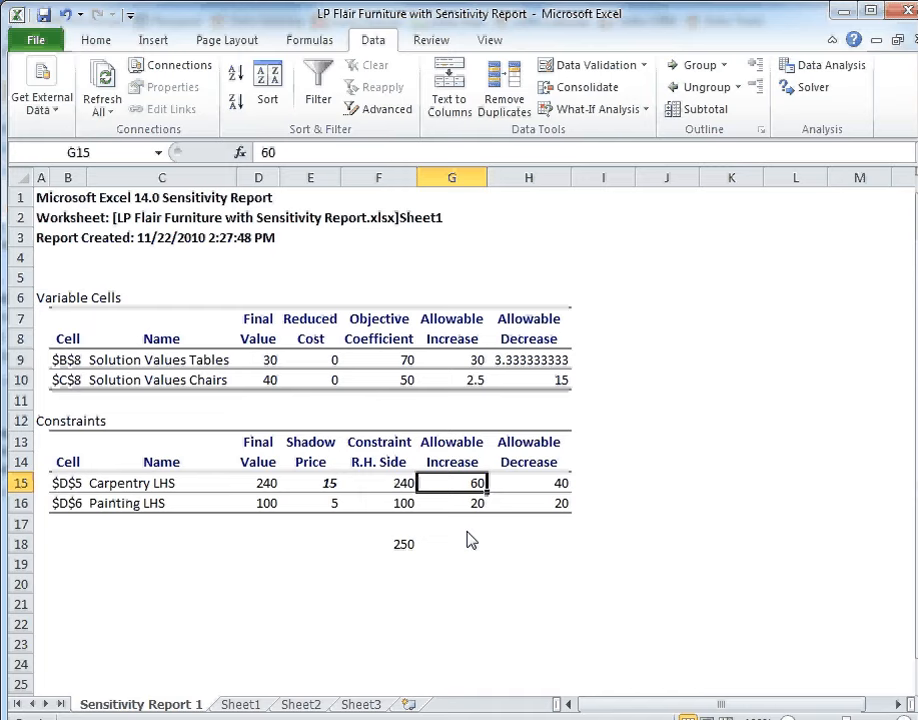
click(384, 485)
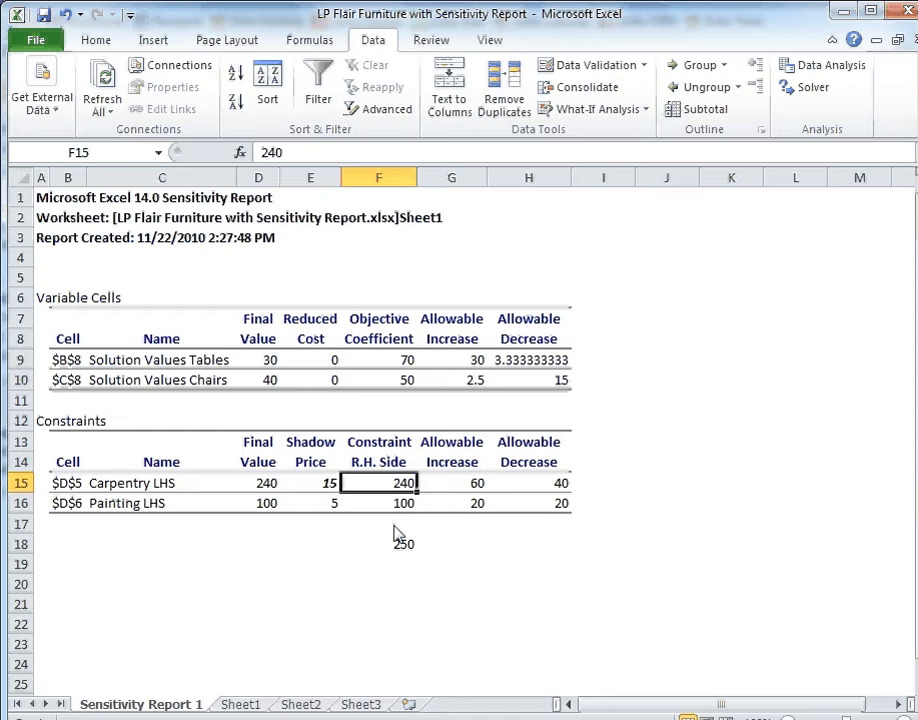
click(318, 489)
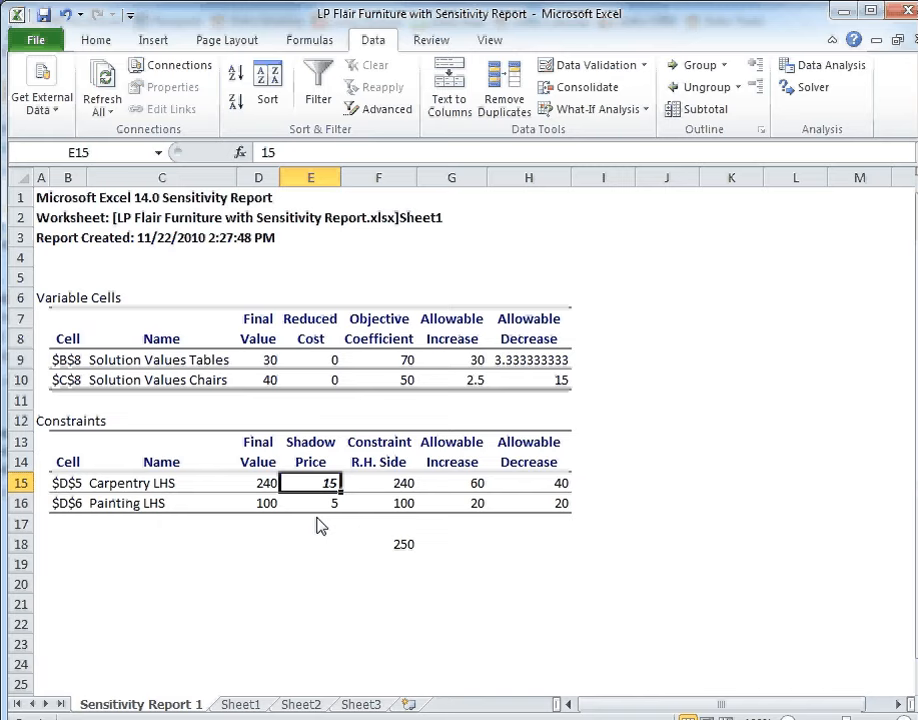
click(549, 485)
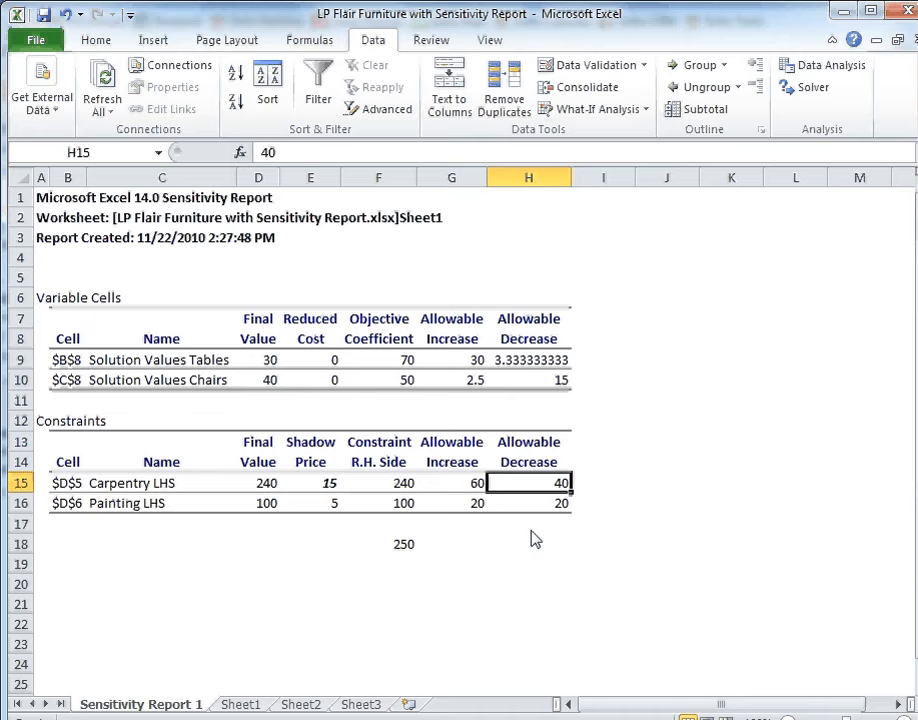
click(403, 505)
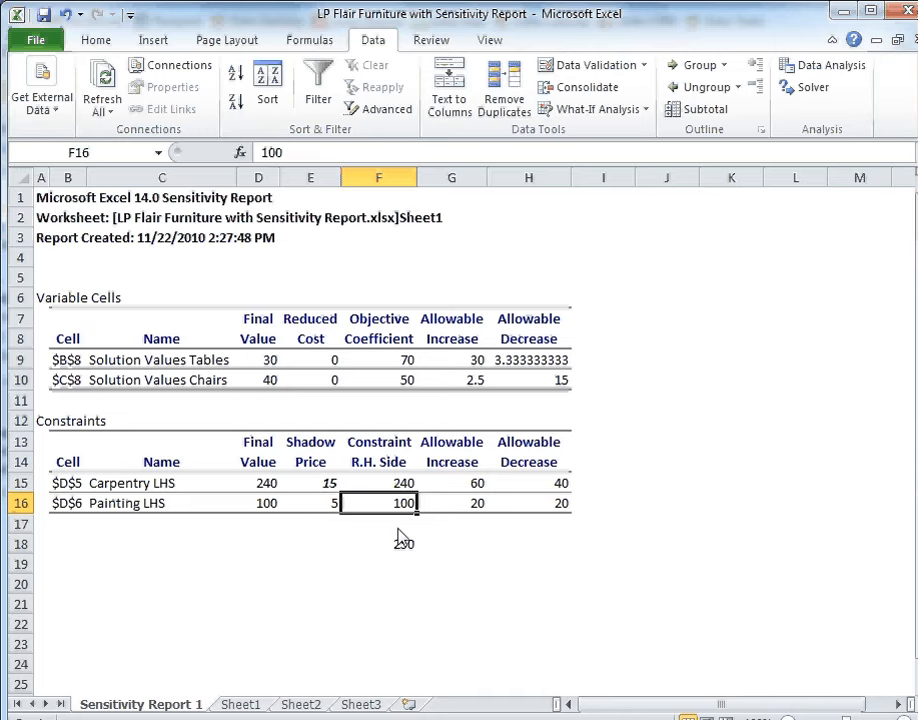
key(Left)
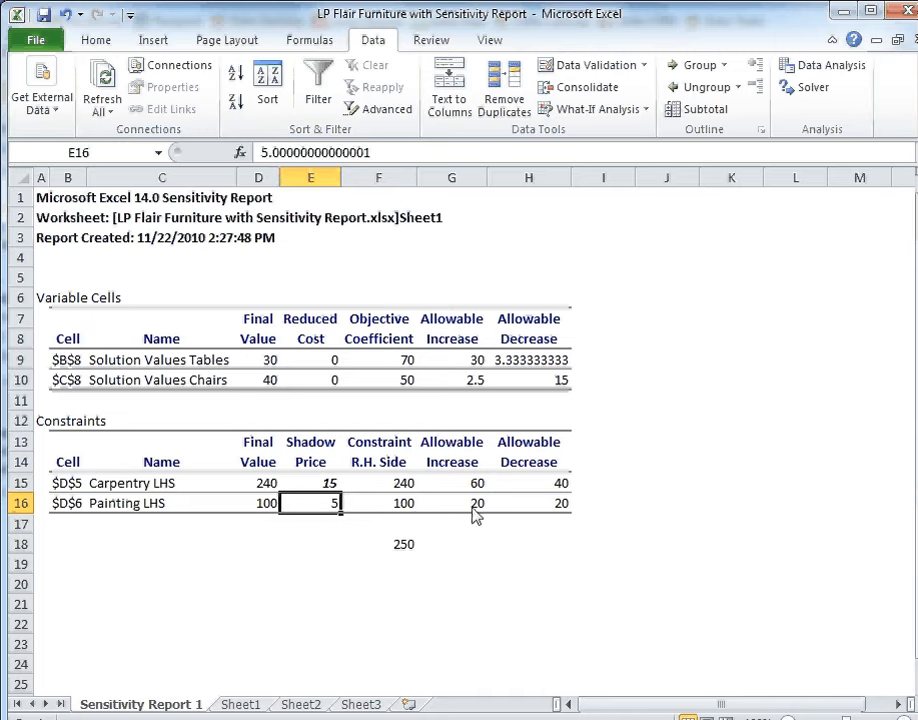
click(550, 502)
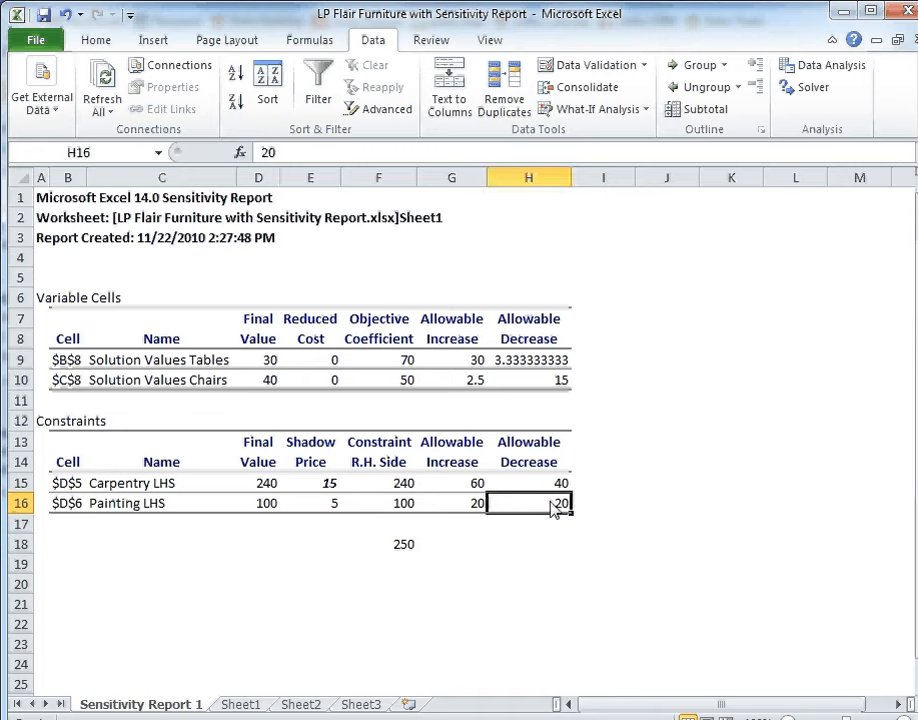
click(334, 508)
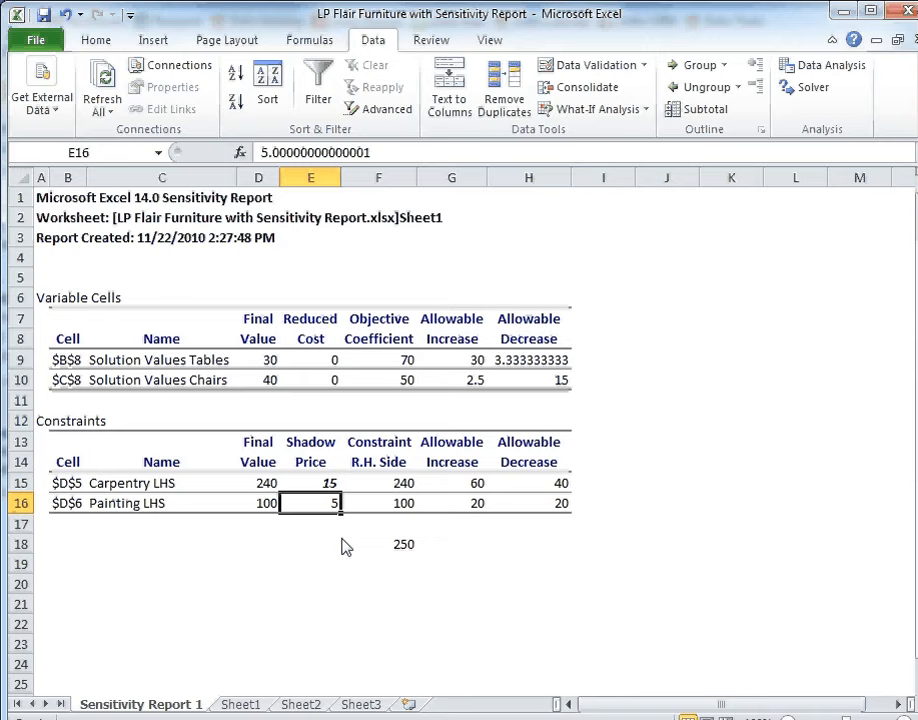
click(331, 487)
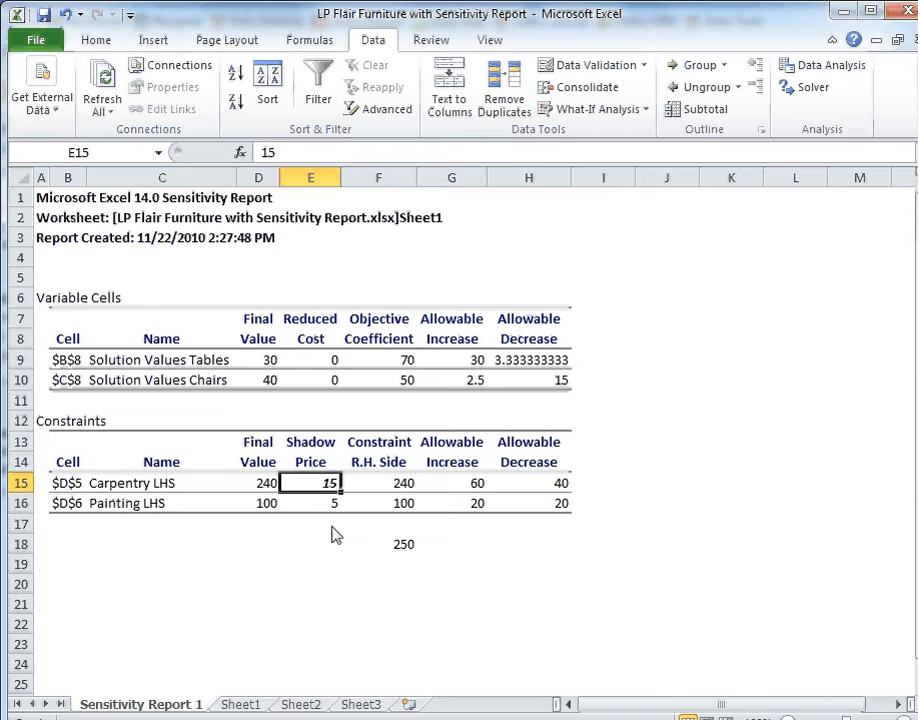
Re-run Solver on Sheet1 with the changed Carpentry right-hand side and keep the Solver solution.
click(241, 705)
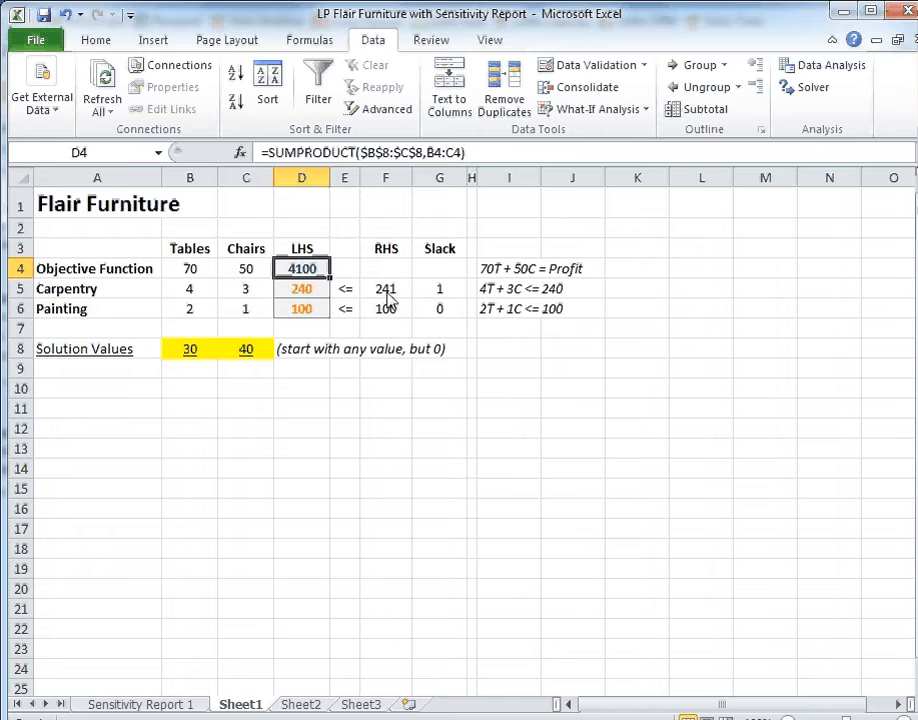
click(810, 90)
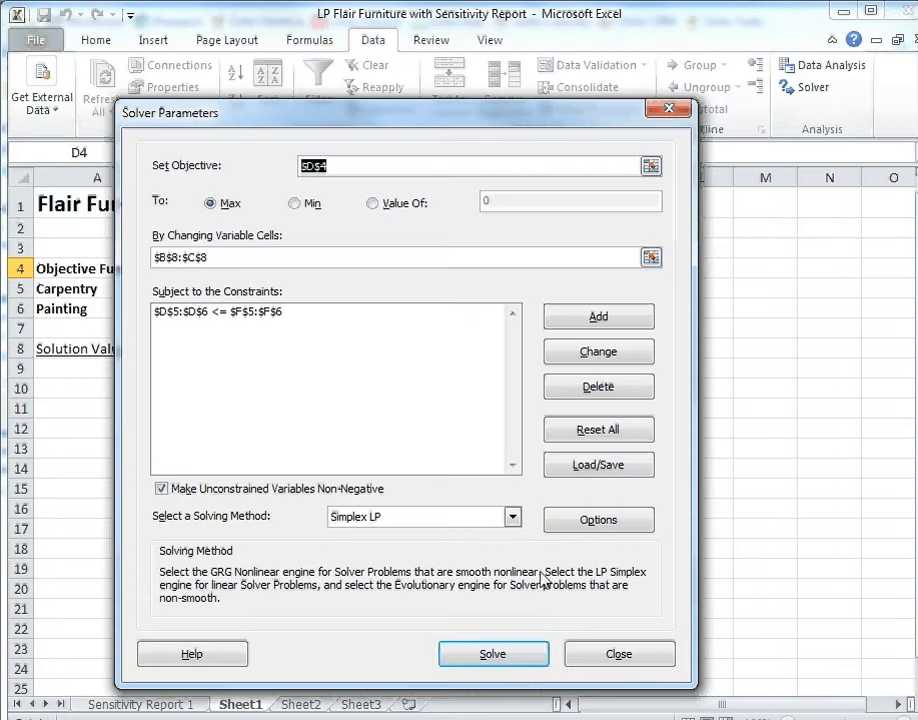
click(494, 657)
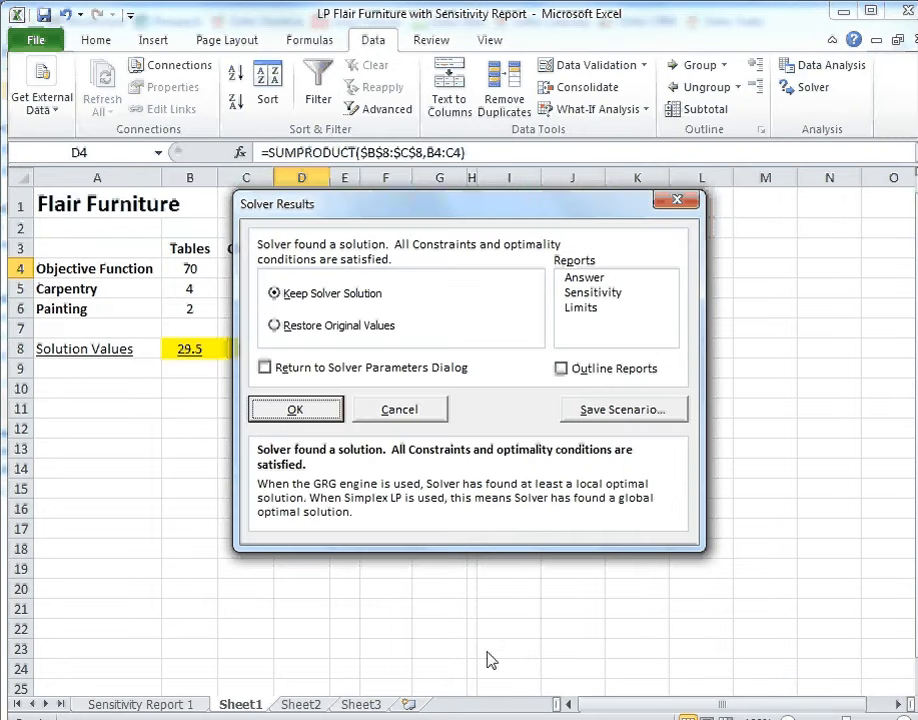
click(293, 410)
click(301, 448)
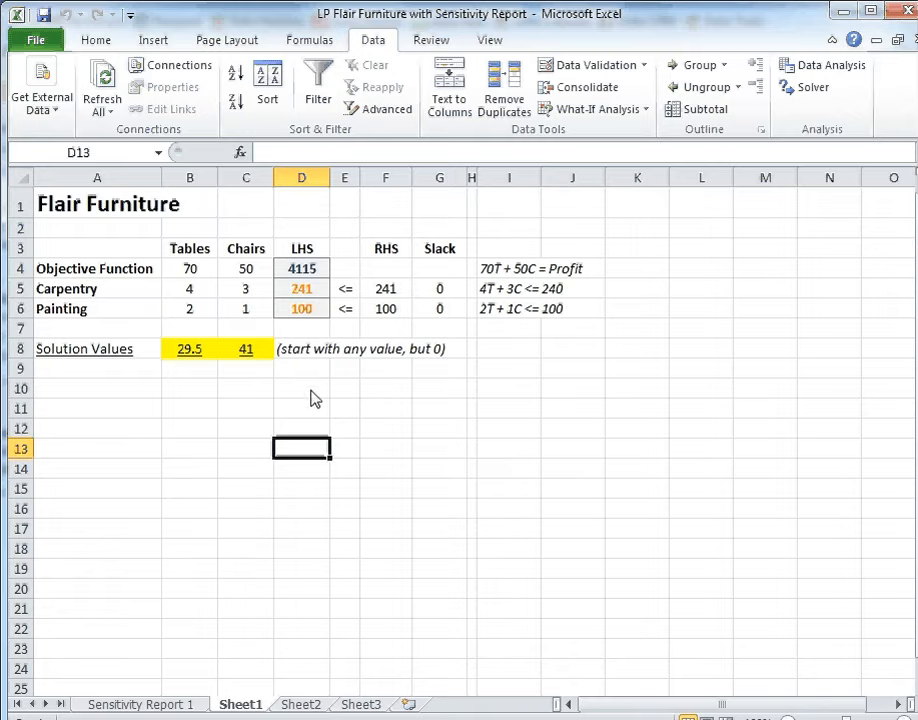
Review the reduced costs of Tables and Chairs and the final value of Tables in Sensitivity Report 1.
click(186, 705)
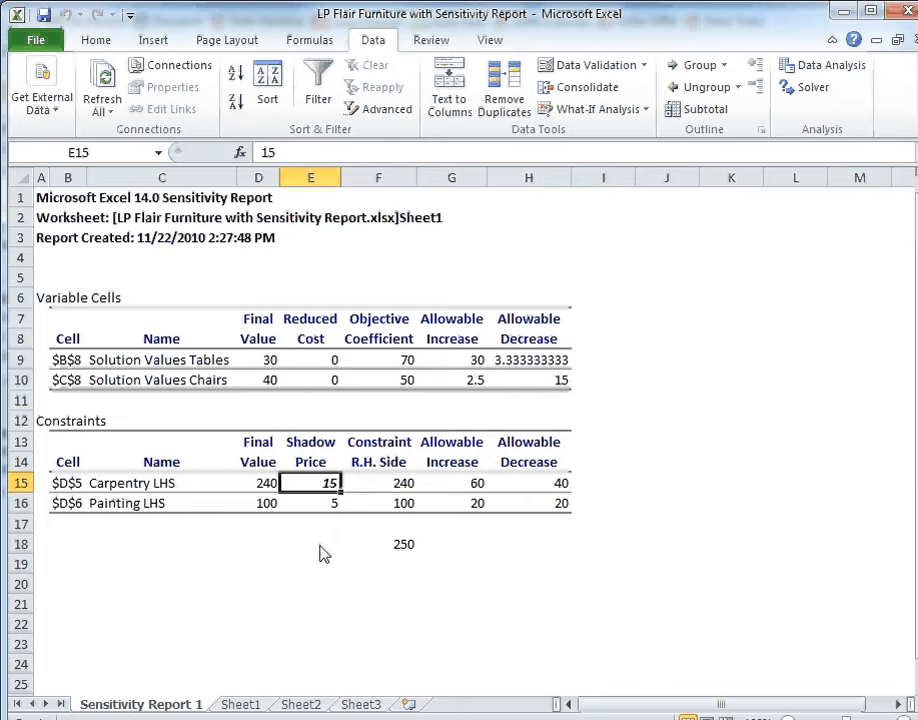
drag(311, 362, 315, 396)
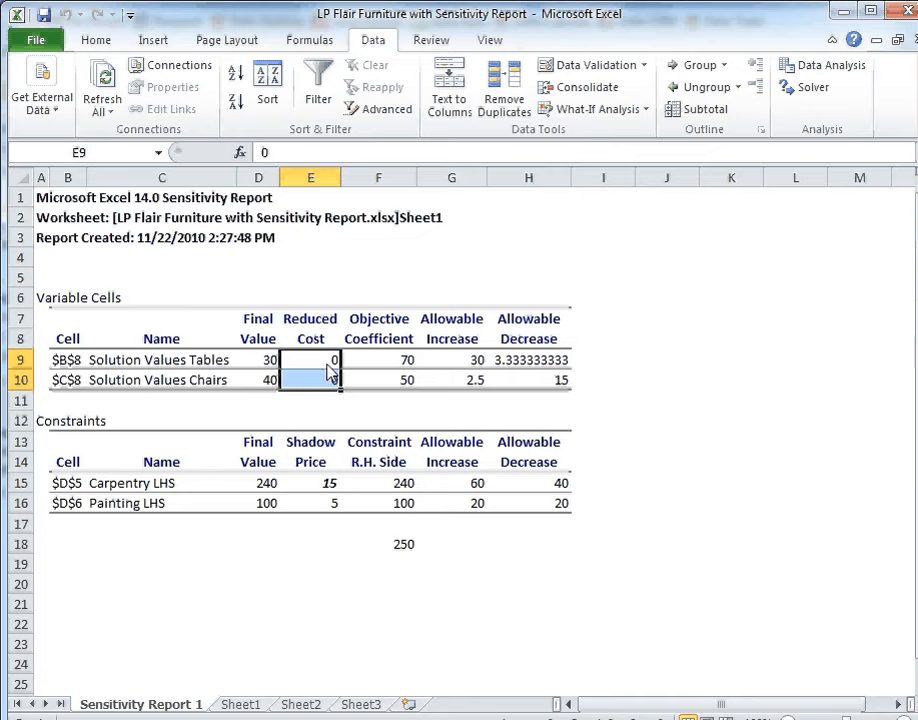
click(265, 366)
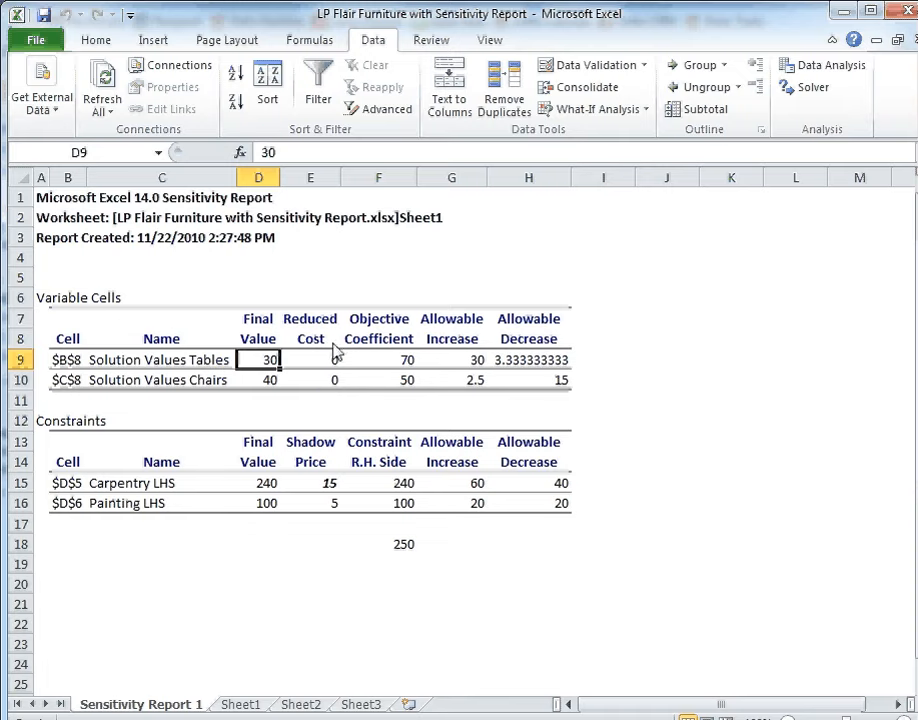
Try a reduced cost of 10 for Tables in cell E9, compare it with the final value, and restore it to 0.
click(322, 356)
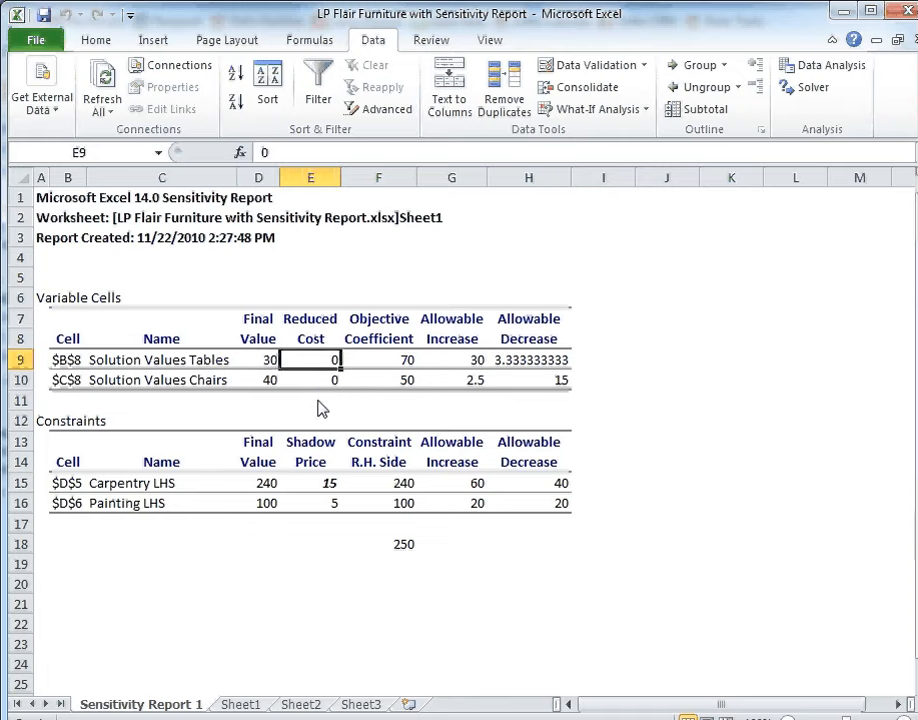
text(10)
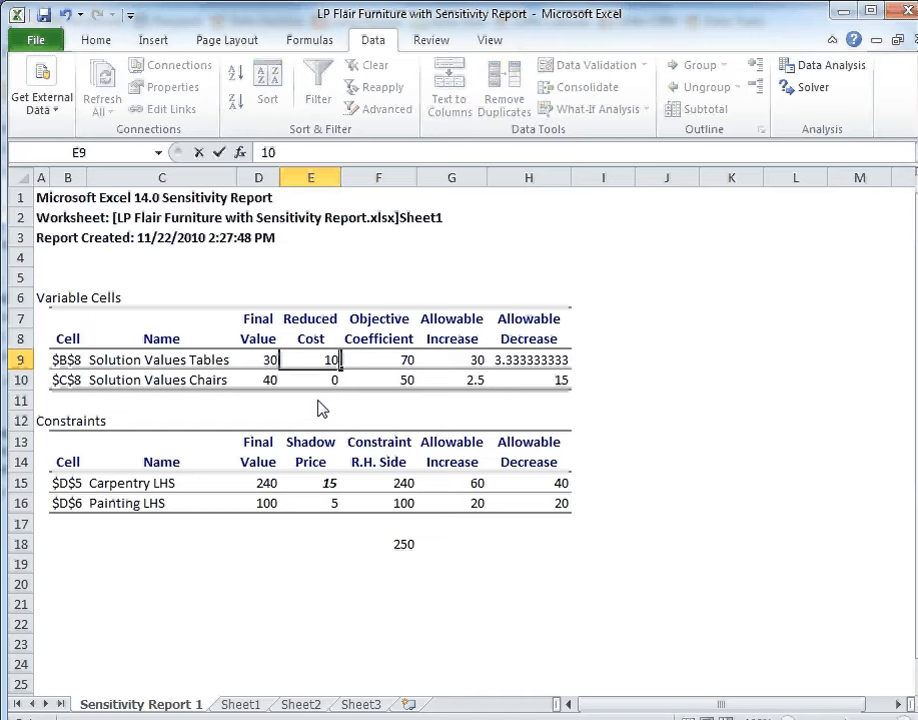
key(Tab)
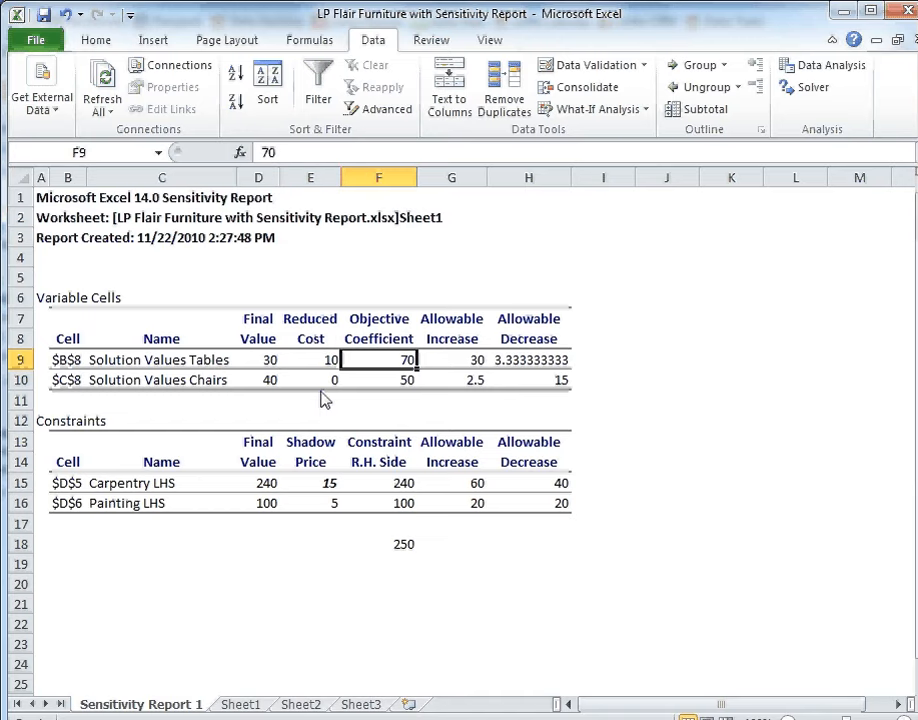
click(322, 362)
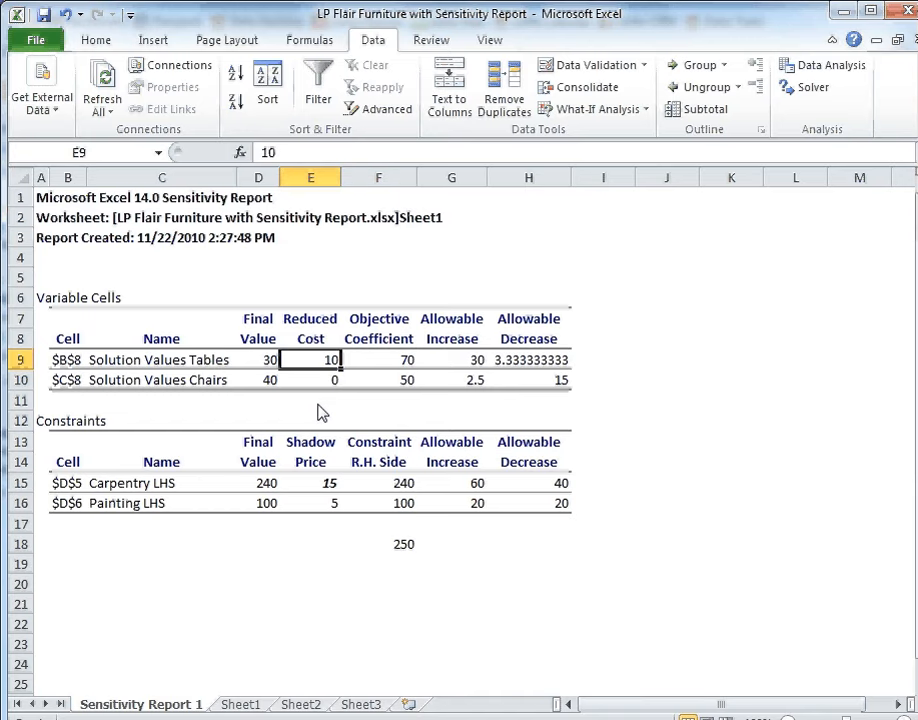
click(259, 366)
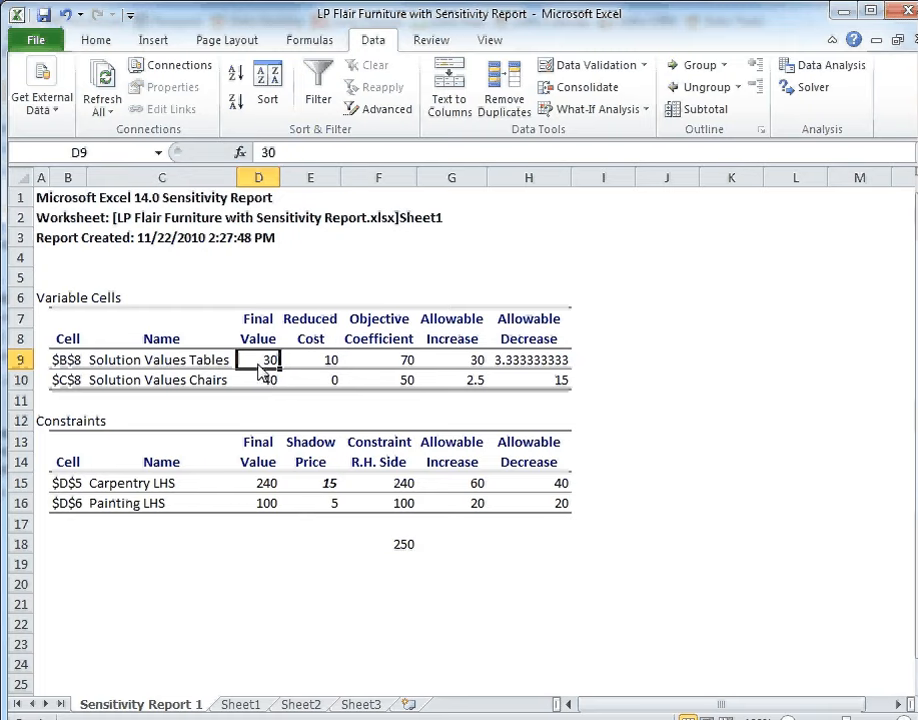
click(329, 366)
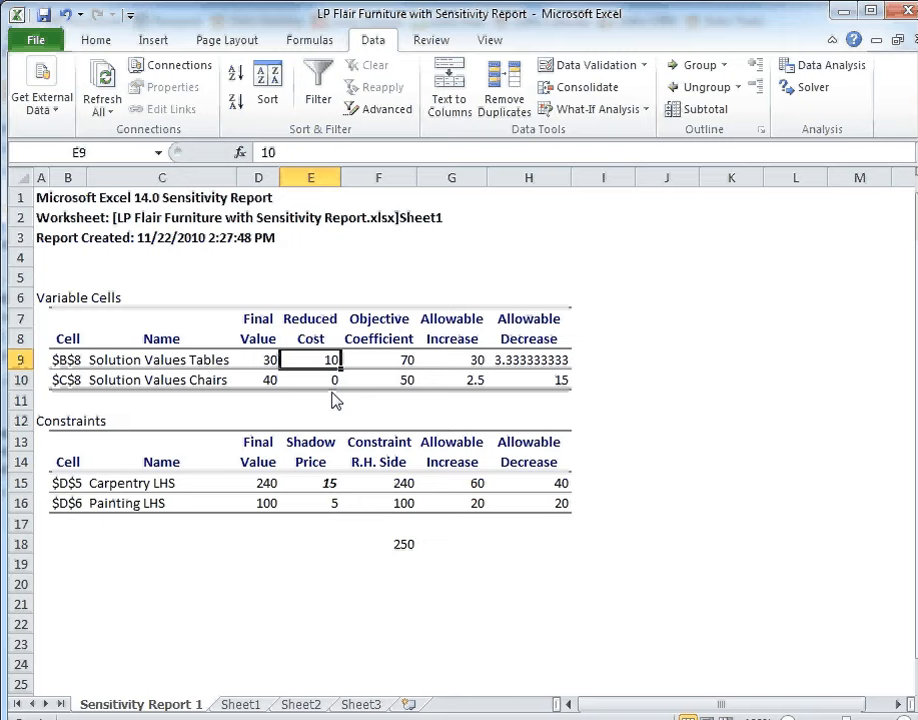
text(0)
key(Return)
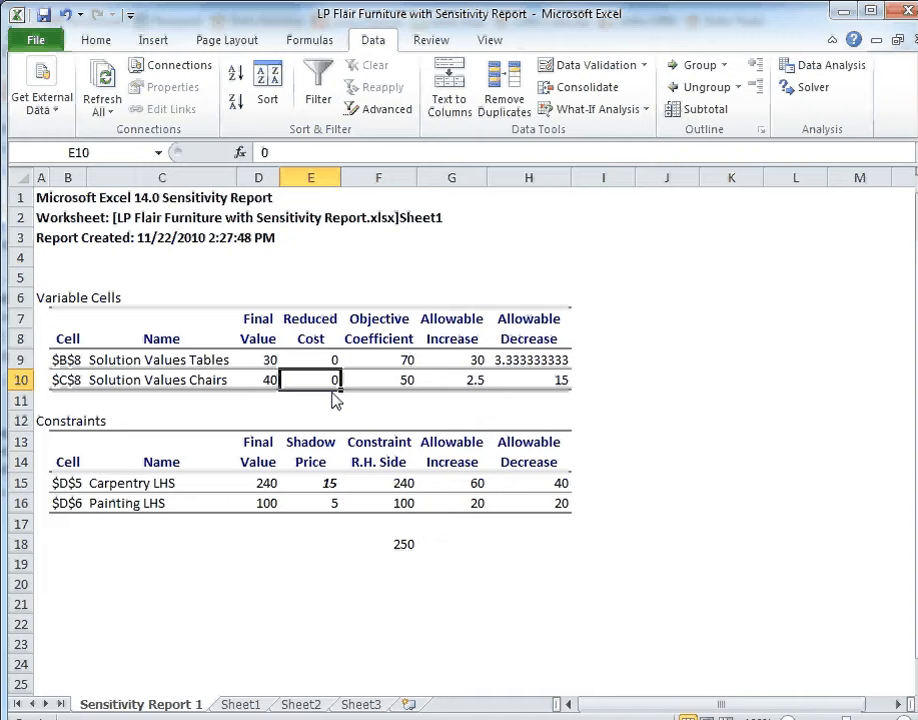
click(334, 404)
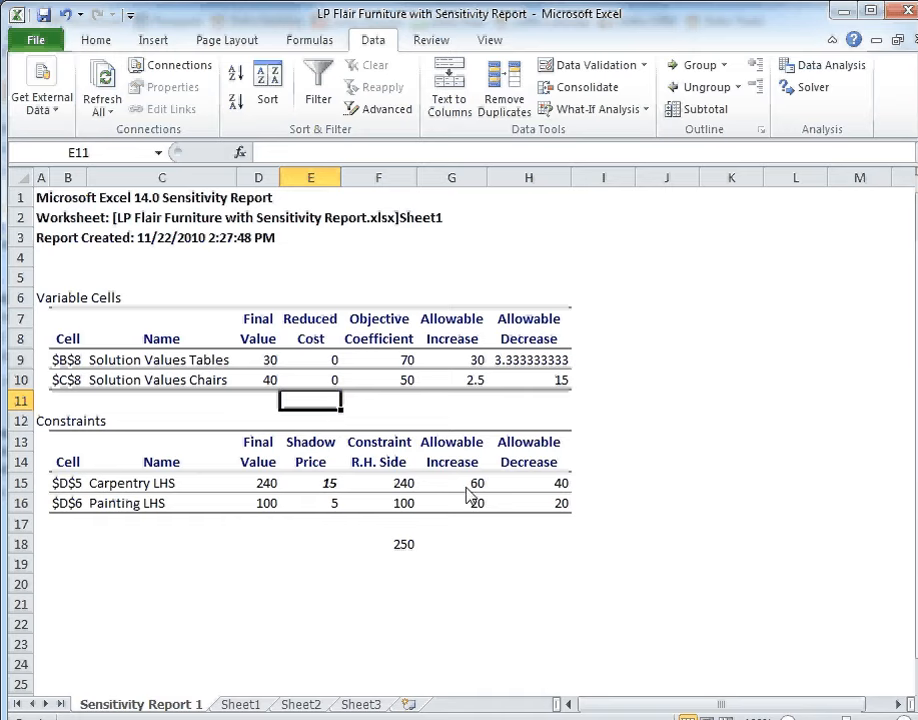
Examine Carpentry's allowable increase and decrease against its constraint right-hand side in Sensitivity Report 1.
drag(468, 487, 547, 490)
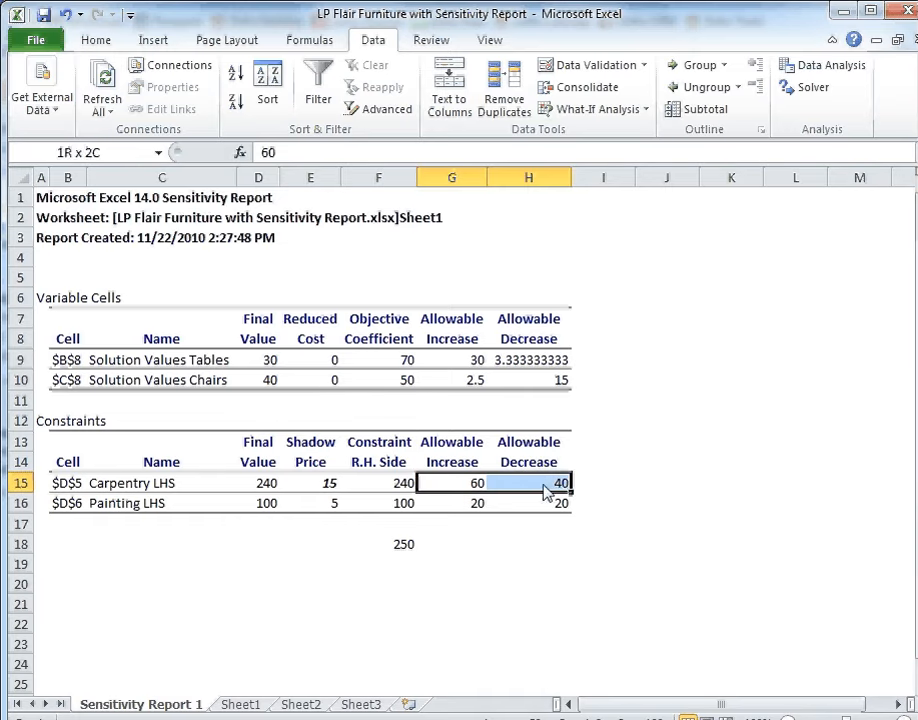
click(447, 490)
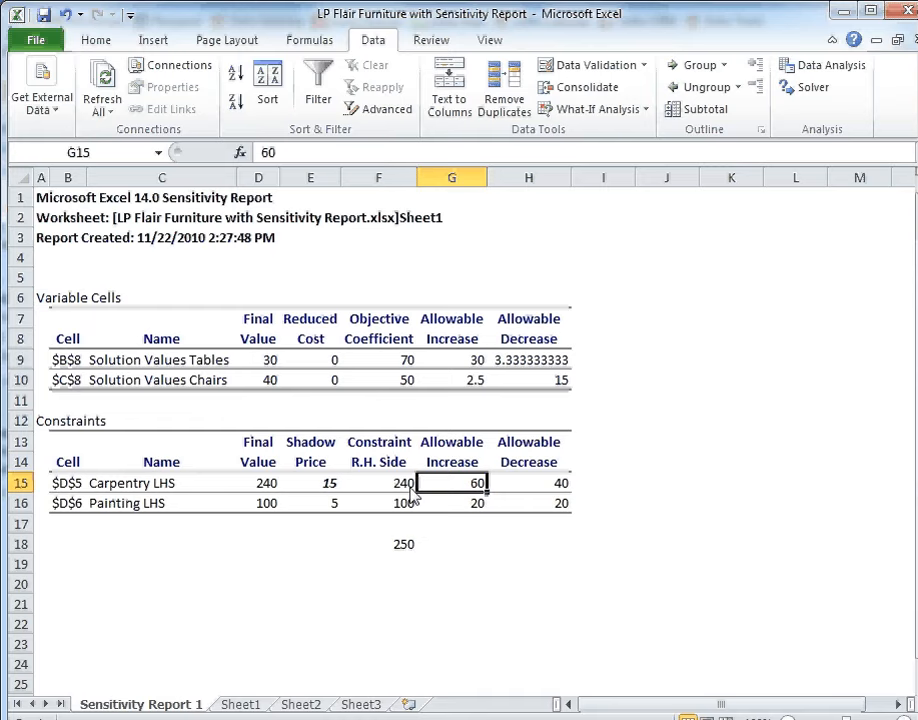
click(540, 489)
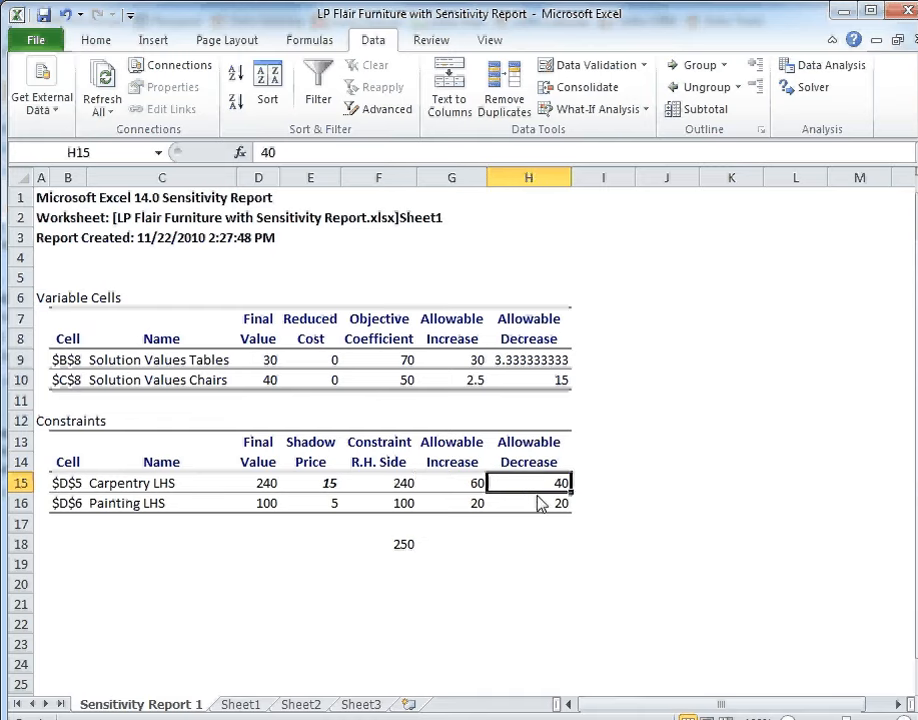
click(410, 489)
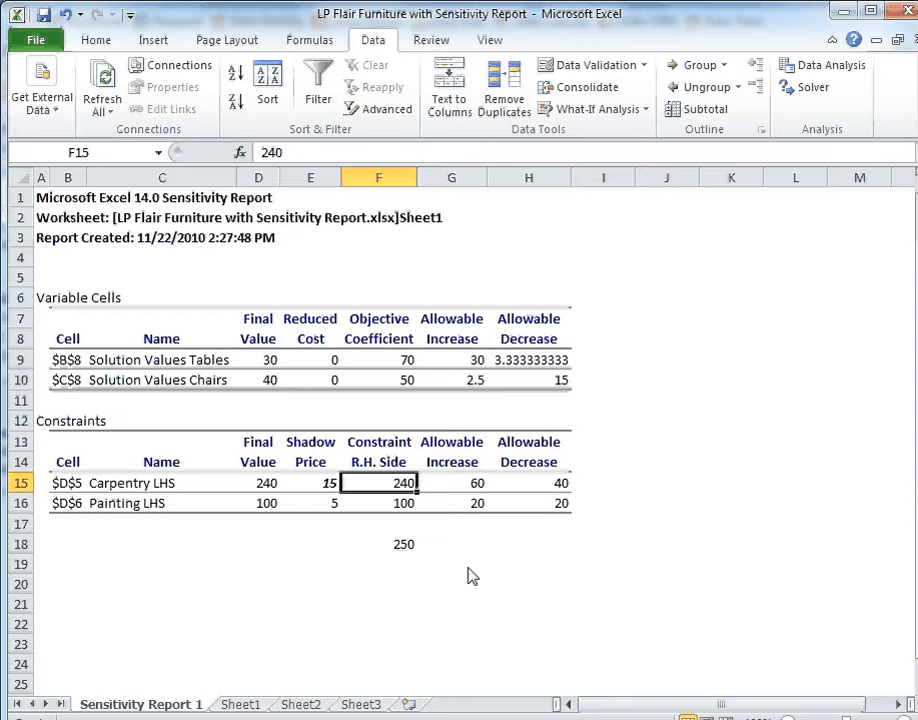
On Sheet1, set the Carpentry RHS to 400 and the Painting RHS to 300.
click(238, 704)
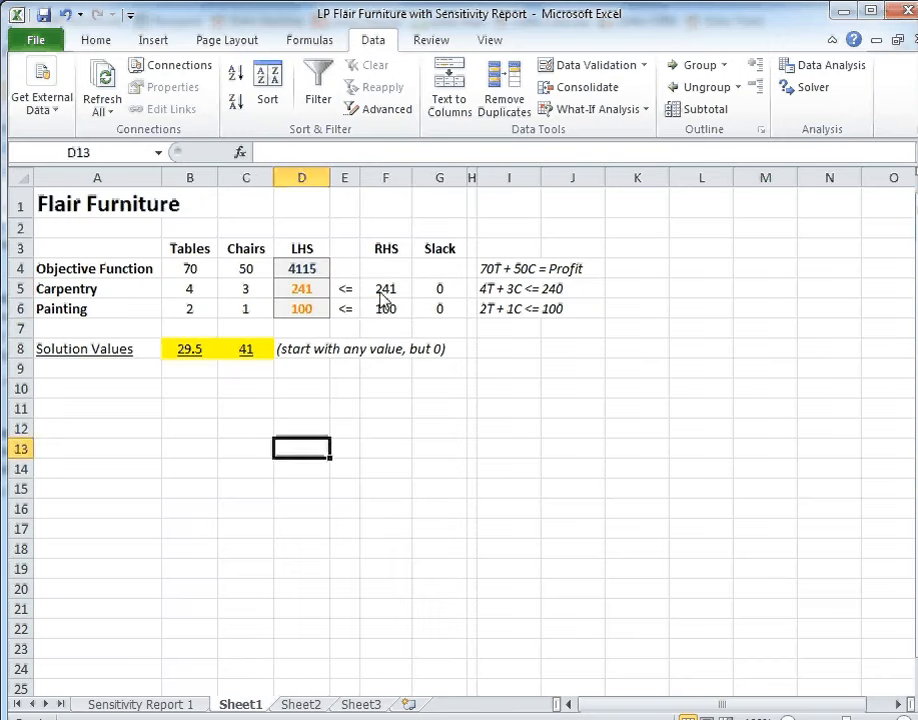
drag(385, 290, 384, 314)
text(400)
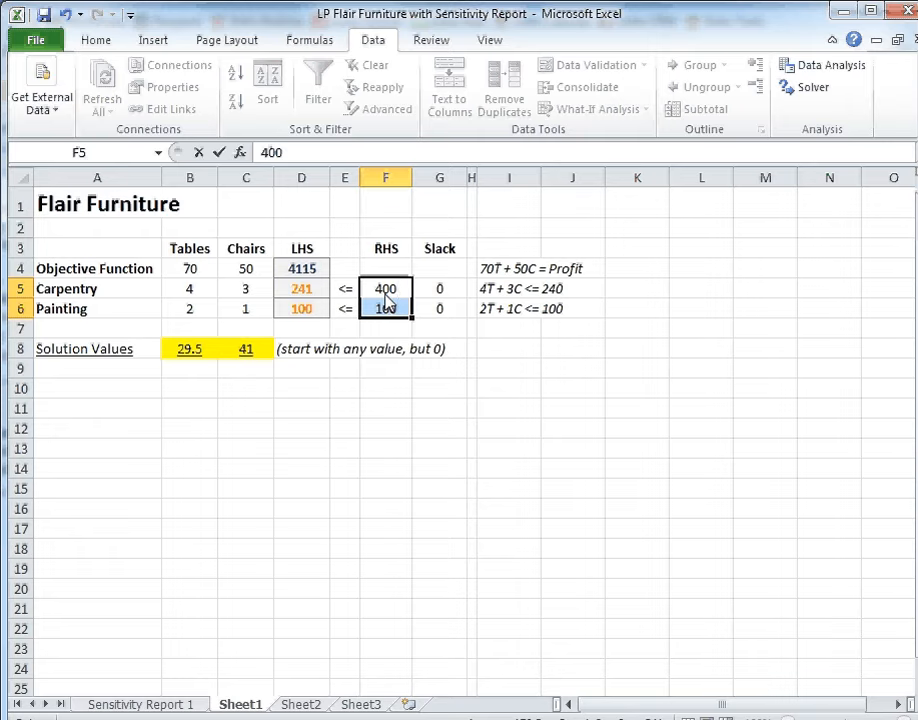
key(Return)
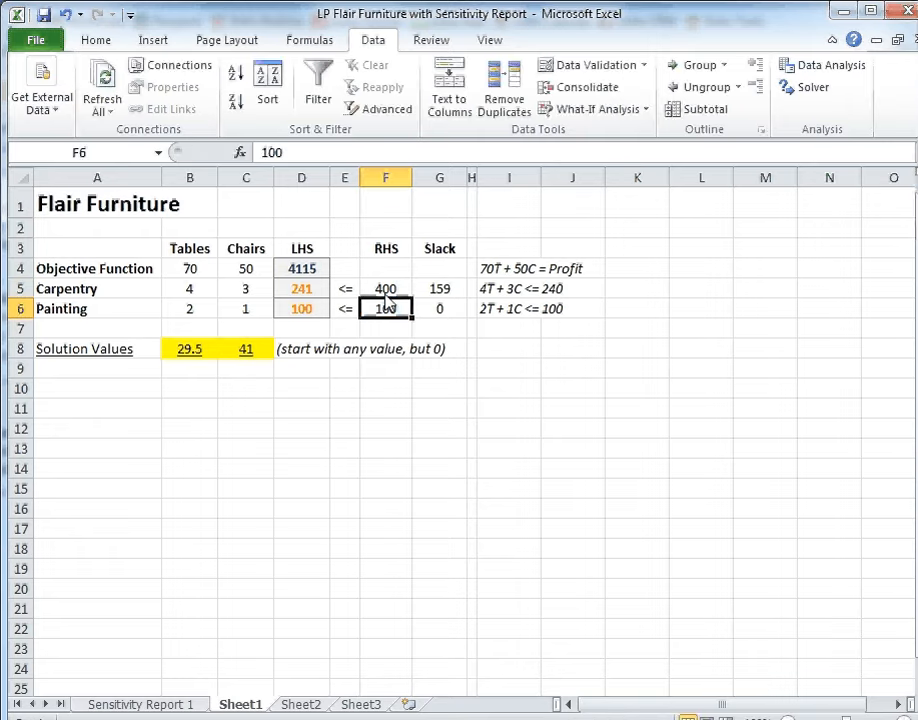
text(5)
key(BackSpace)
text(300)
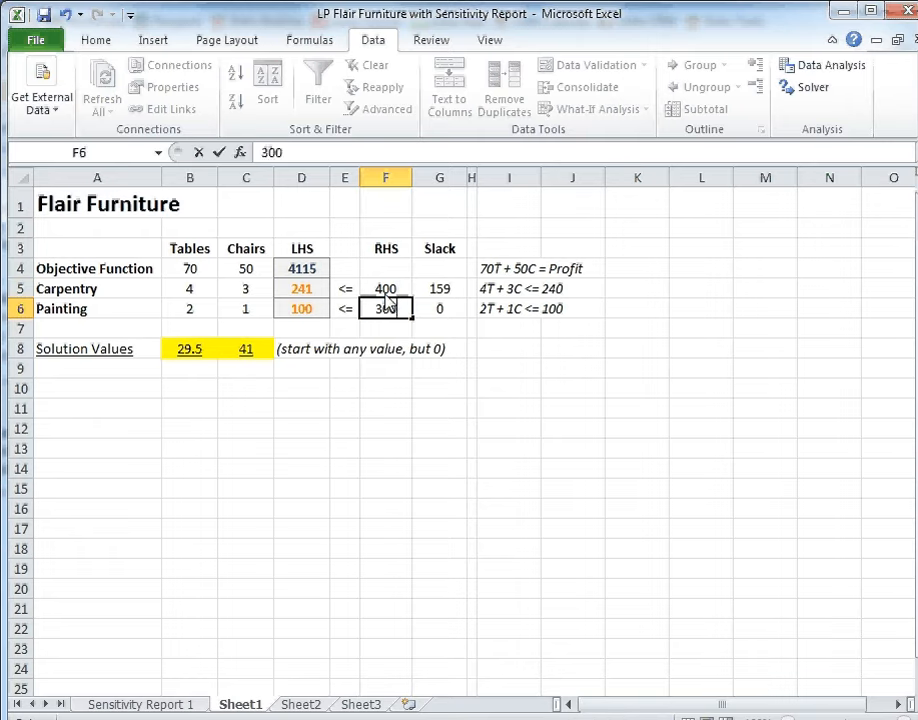
key(Return)
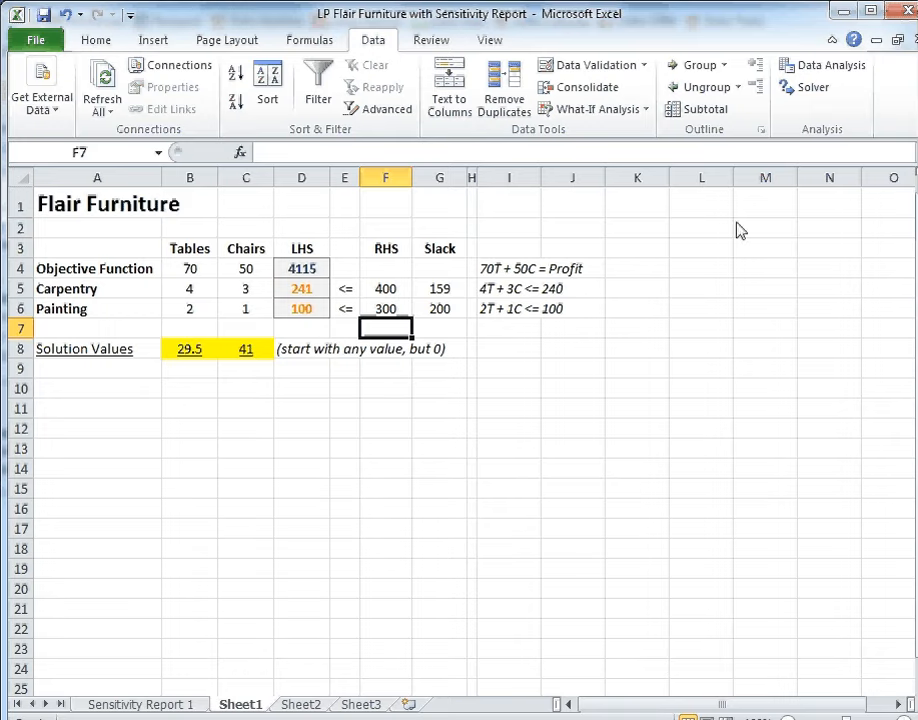
Solve the Flair Furniture model with the new right-hand sides and keep the Solver solution.
click(815, 89)
click(475, 658)
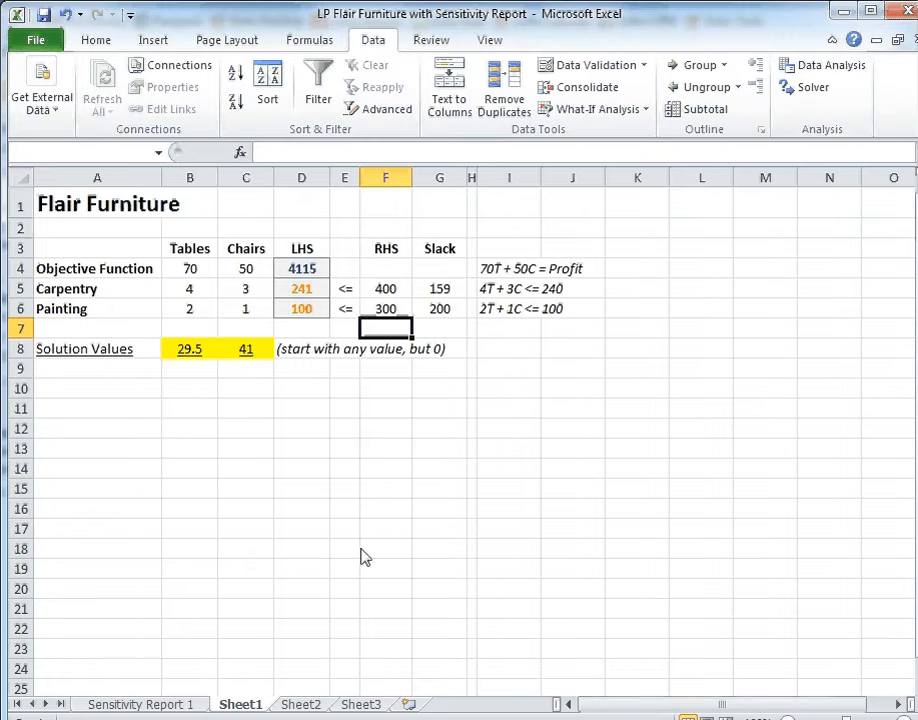
click(303, 412)
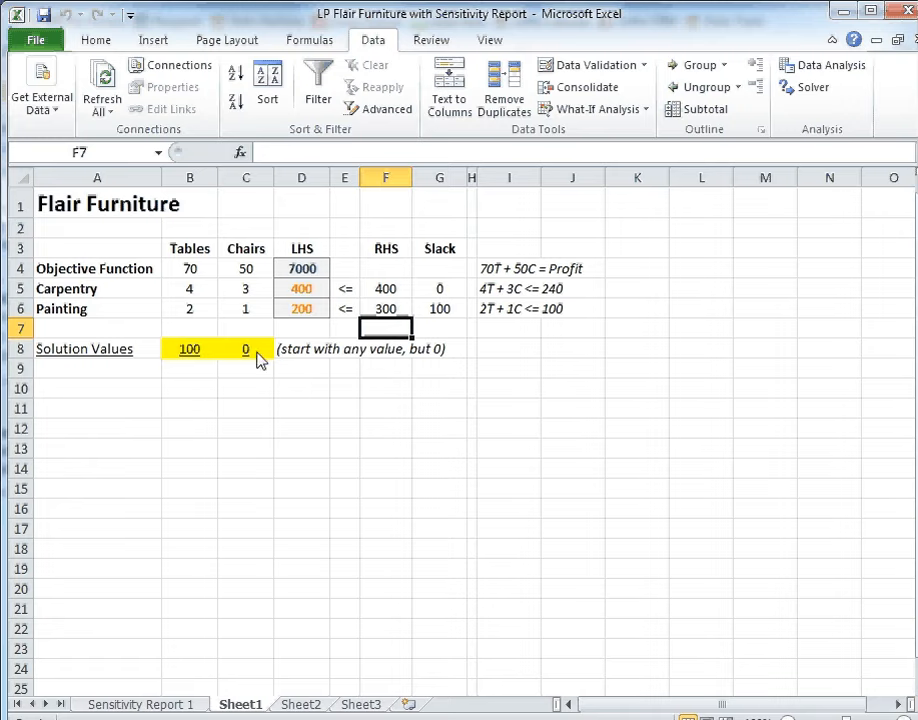
Compare the LHS with the RHS for both the Carpentry and Painting constraints on Sheet1.
click(315, 295)
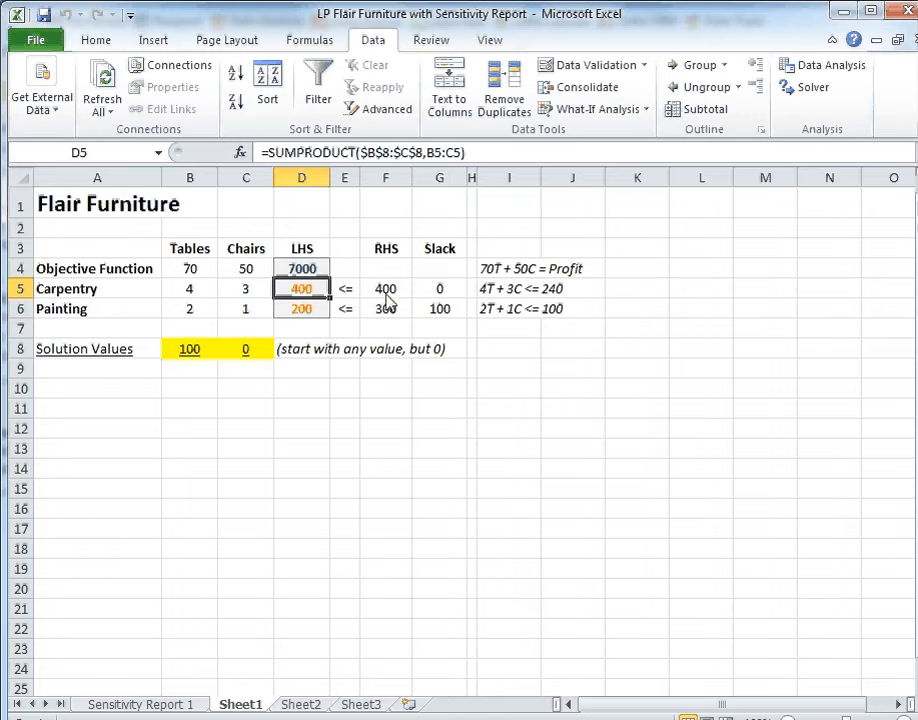
click(385, 290)
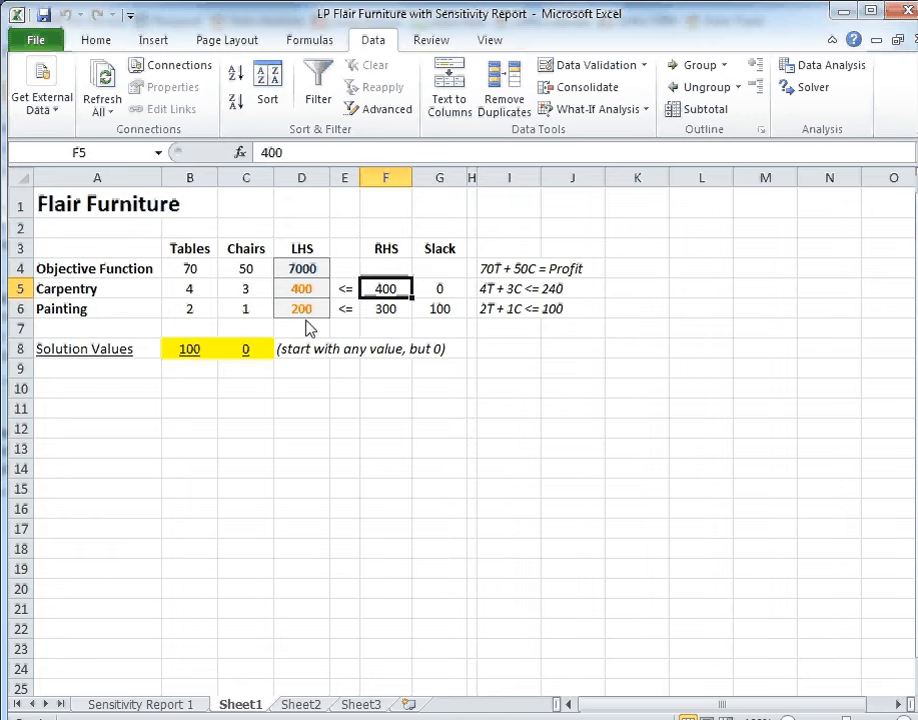
click(318, 309)
click(392, 312)
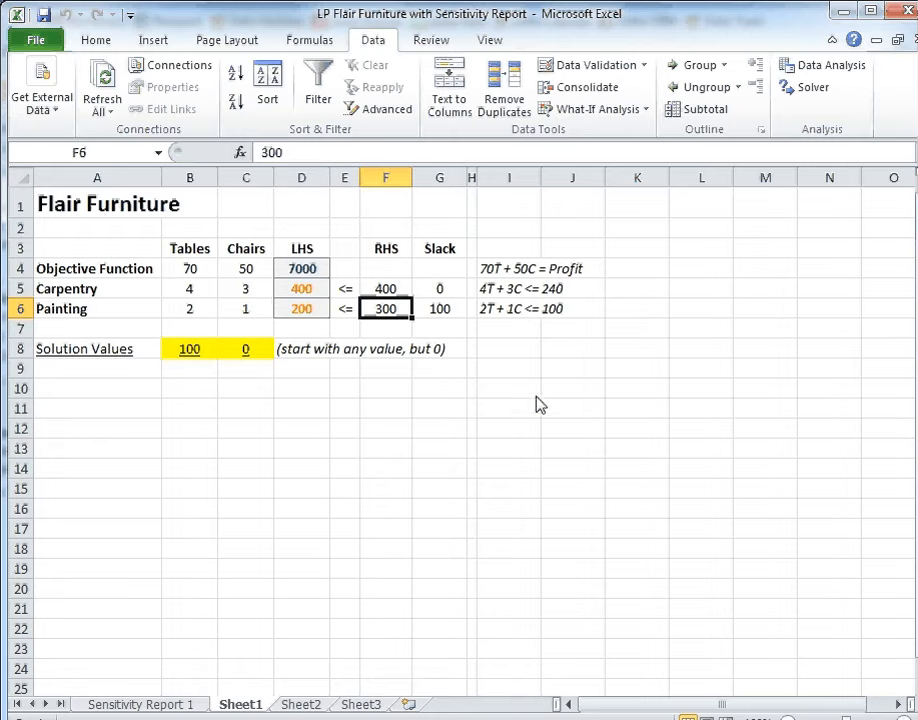
Run Solver again and generate a Sensitivity report for the model, keeping the Solver solution.
click(800, 88)
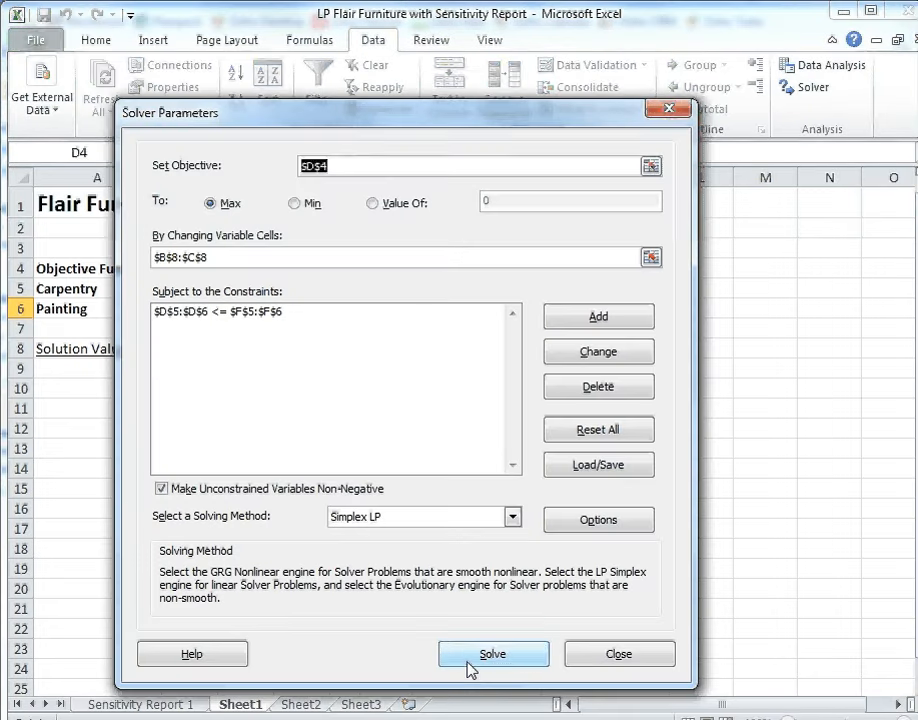
click(468, 662)
click(594, 295)
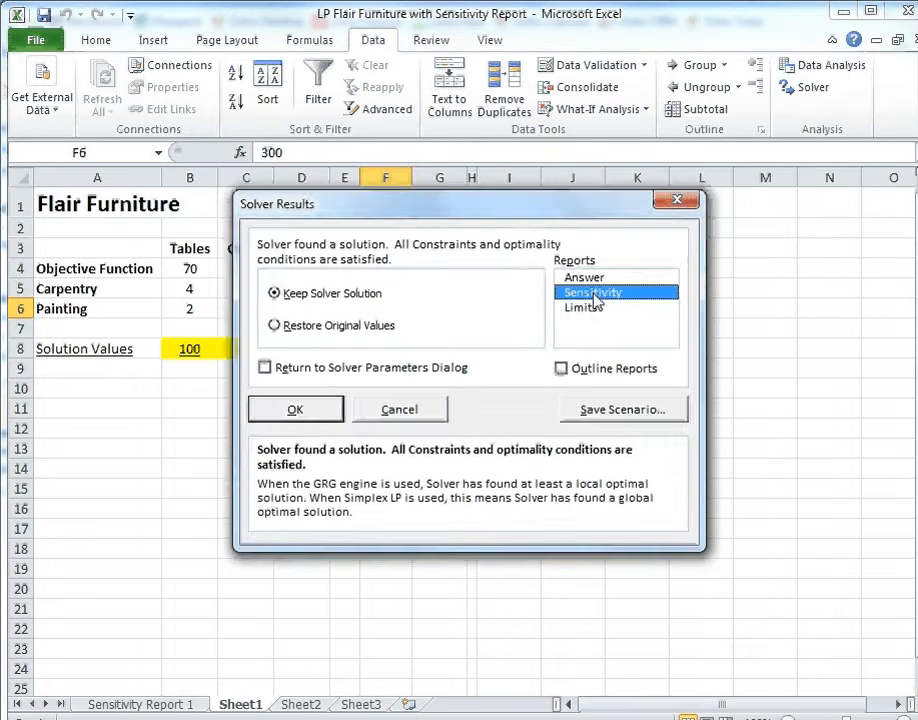
click(285, 408)
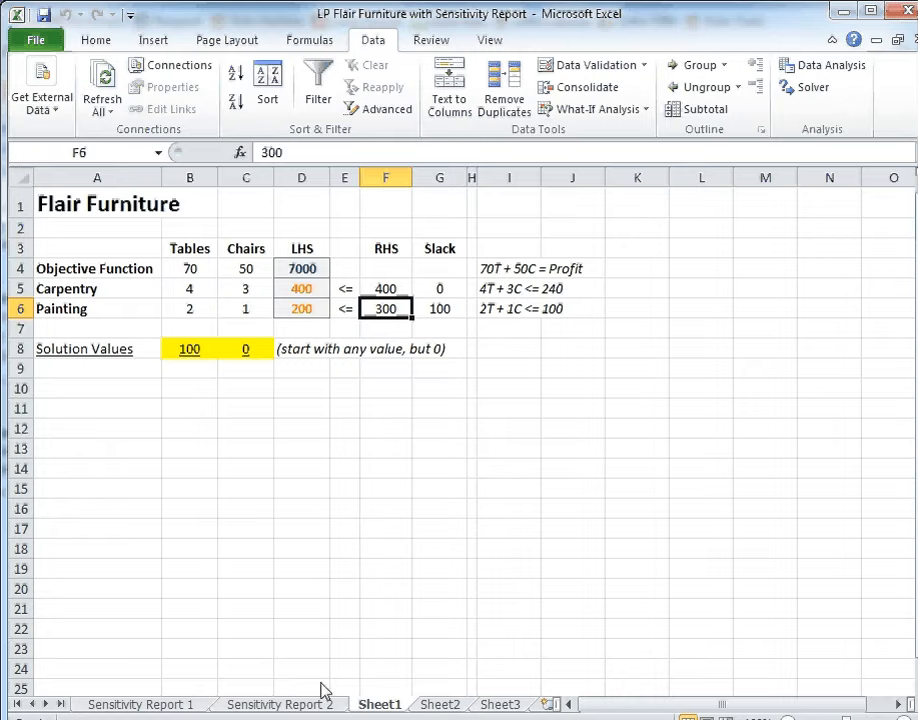
Compare the final values with the constraint right-hand sides for Carpentry and Painting in Sensitivity Report 2.
click(291, 705)
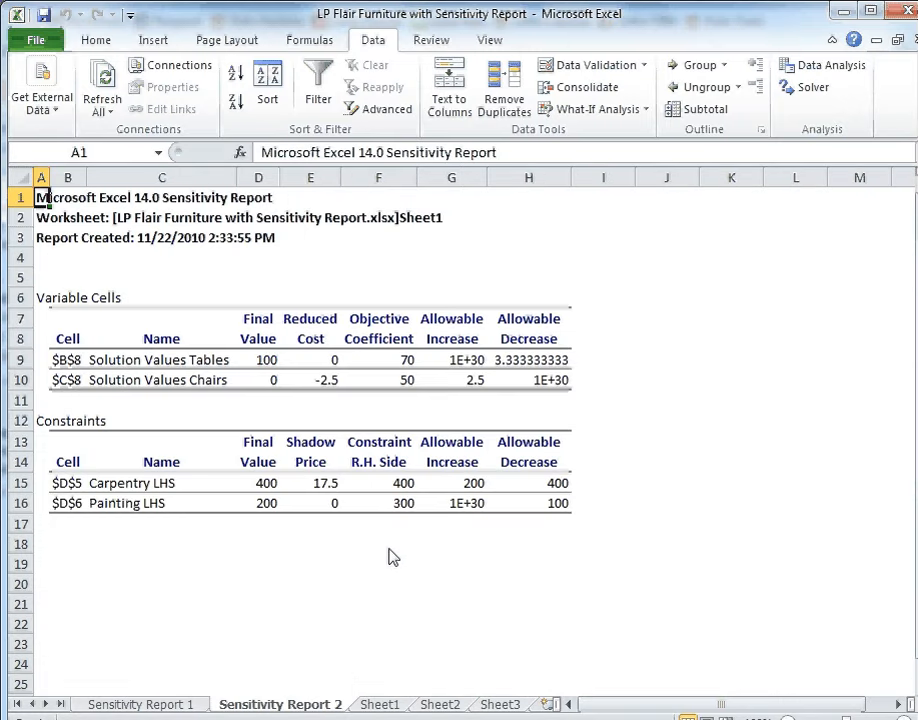
click(275, 486)
click(400, 488)
click(262, 505)
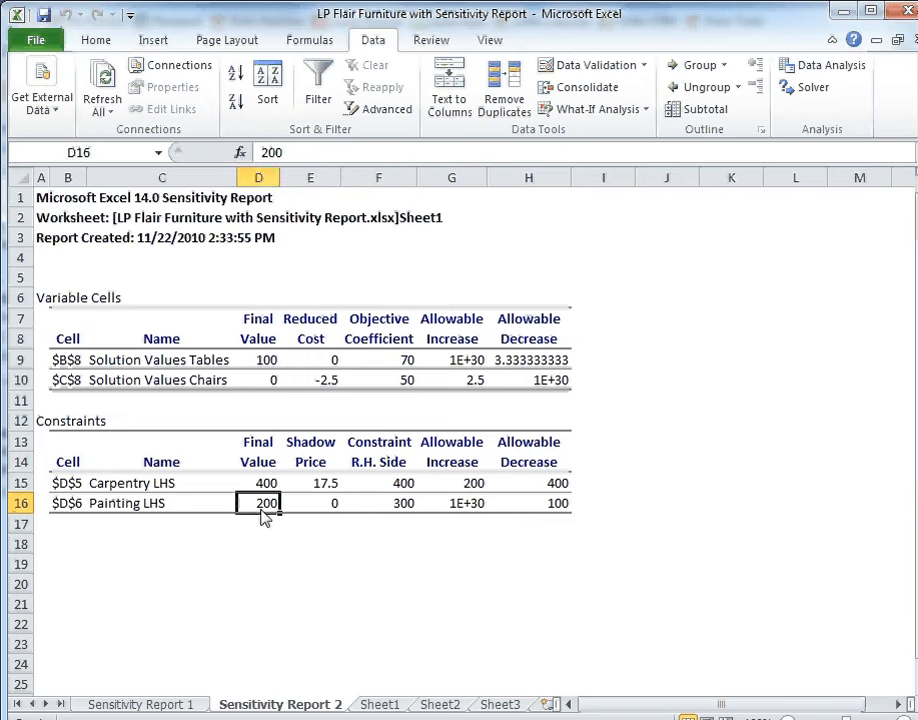
click(407, 513)
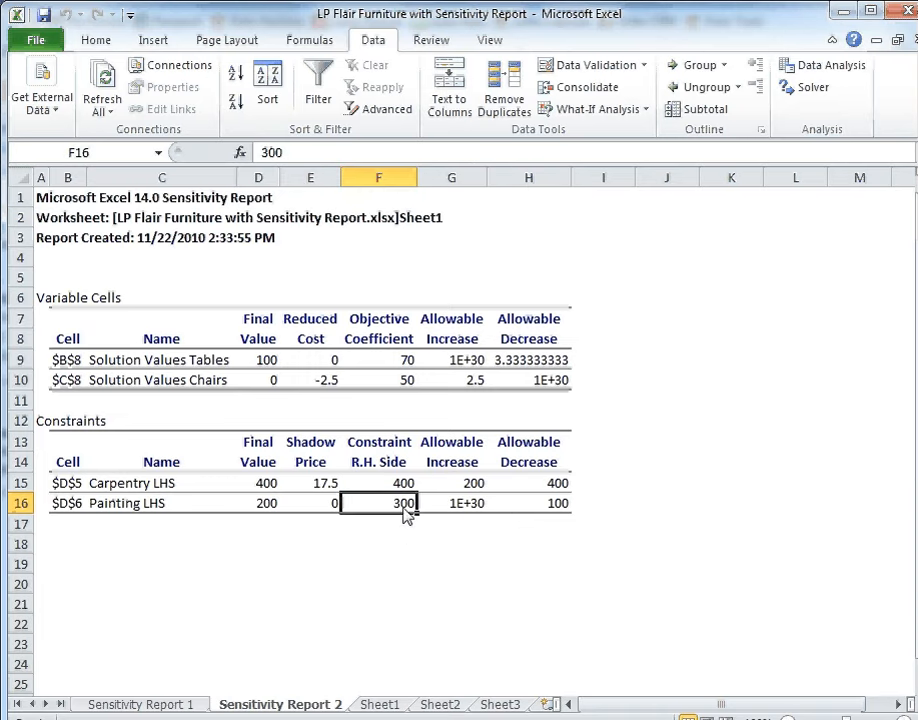
Examine the Carpentry shadow price and the reduced cost for Chairs in Sensitivity Report 2.
click(325, 484)
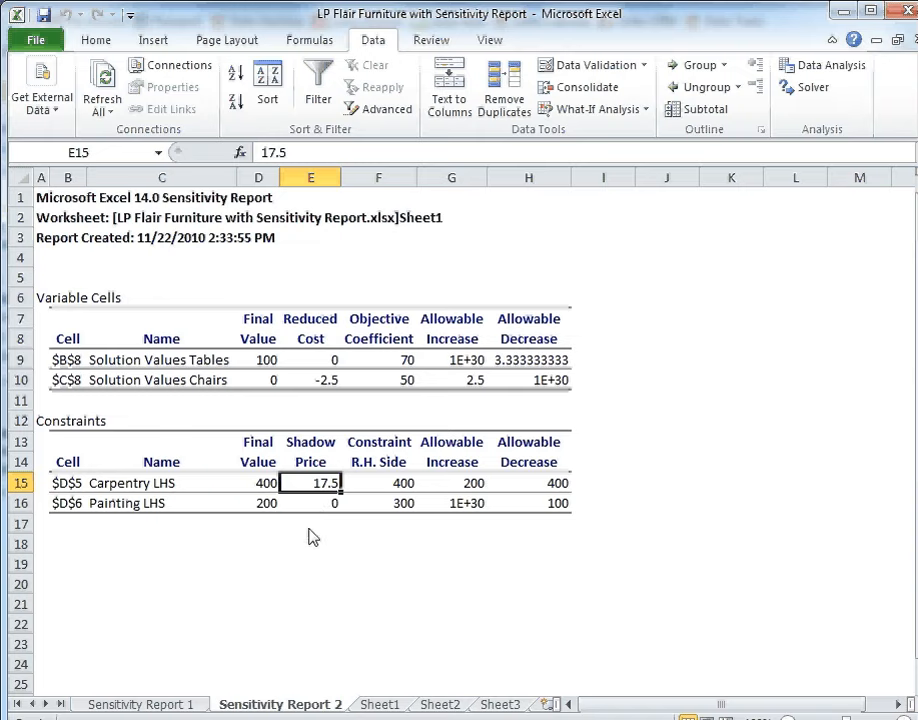
click(333, 386)
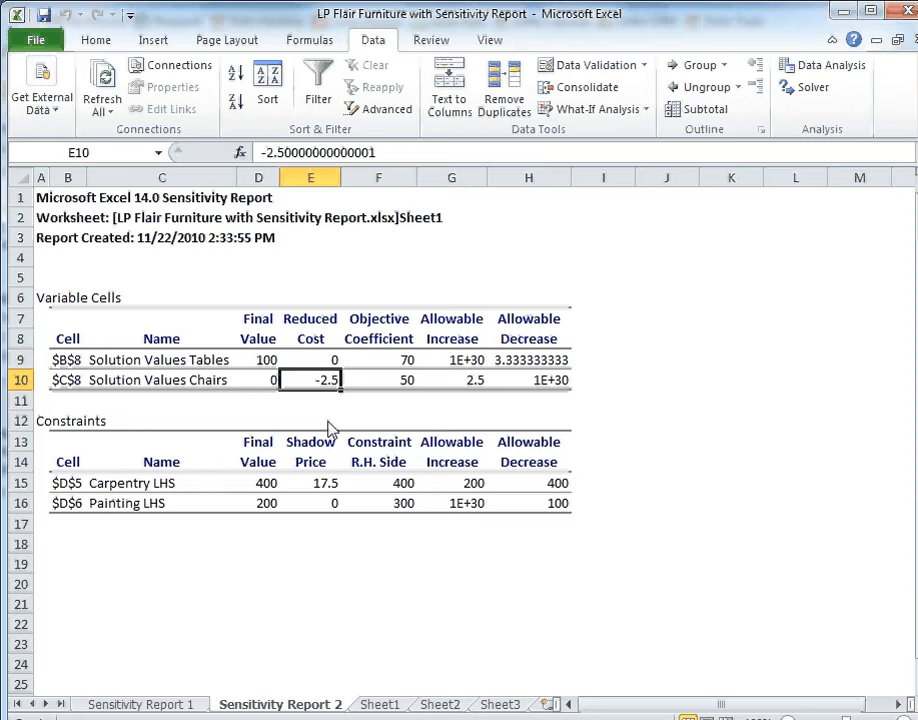
Try a final value of 1 for Chairs in cell D10 of Sensitivity Report 2 and set it back to 0.
click(254, 387)
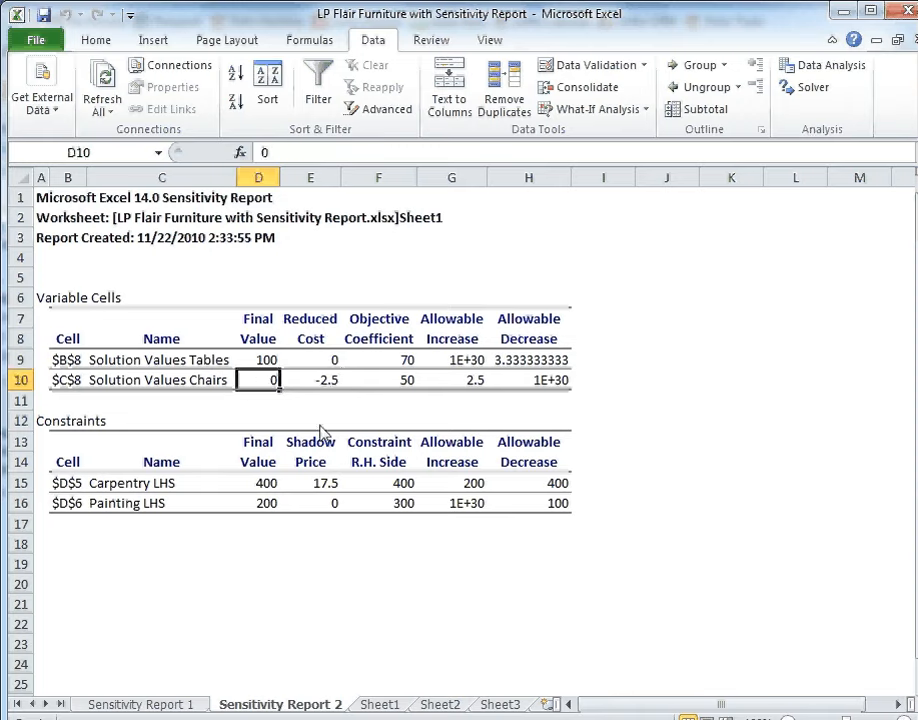
text(1)
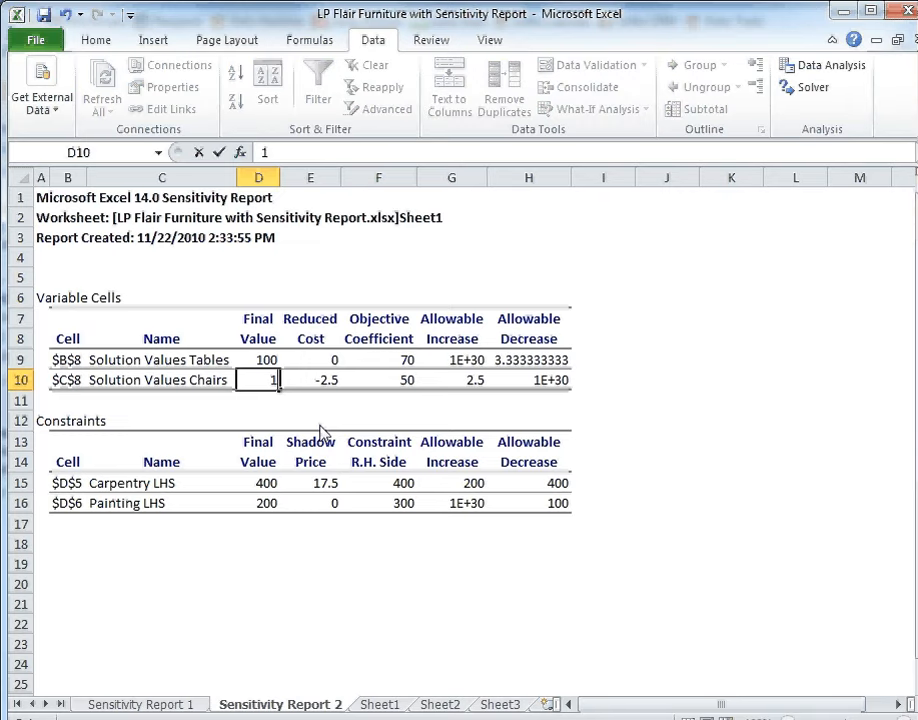
key(Return)
key(Up)
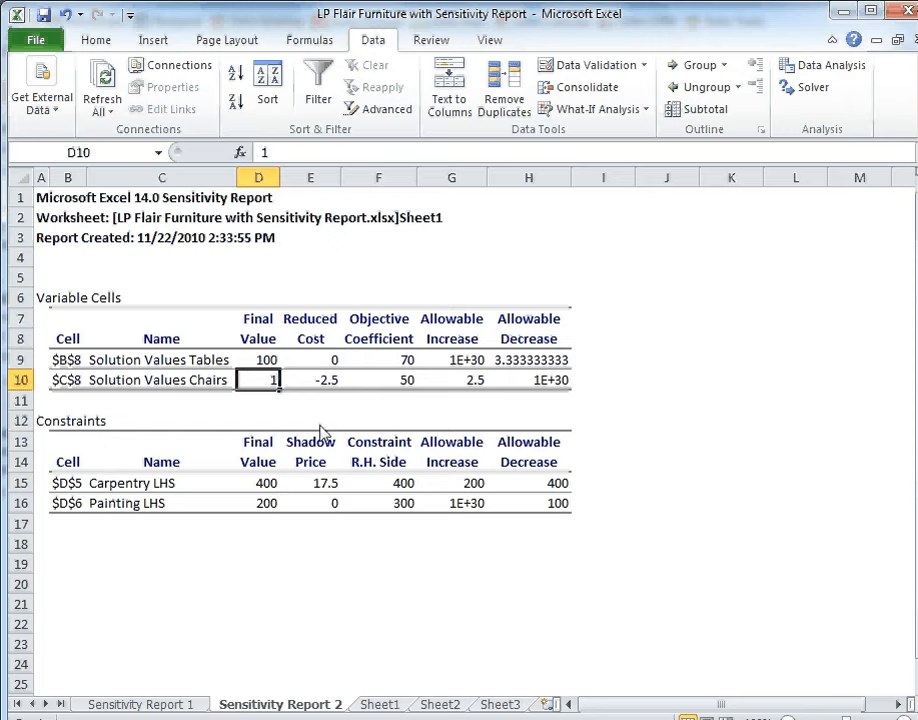
text(0)
key(Return)
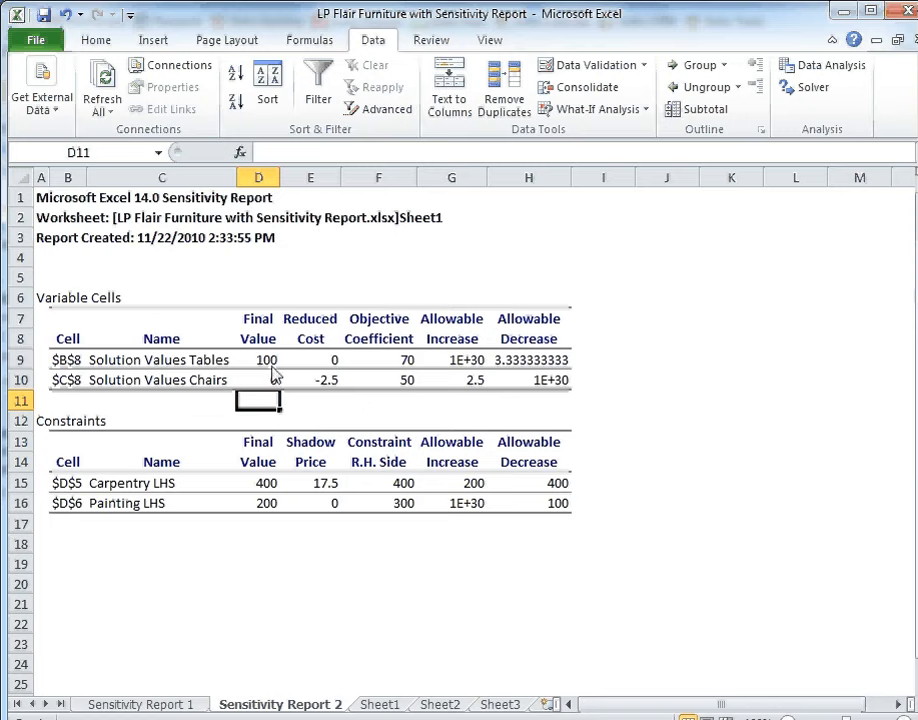
key(Up)
key(Up)
key(Down)
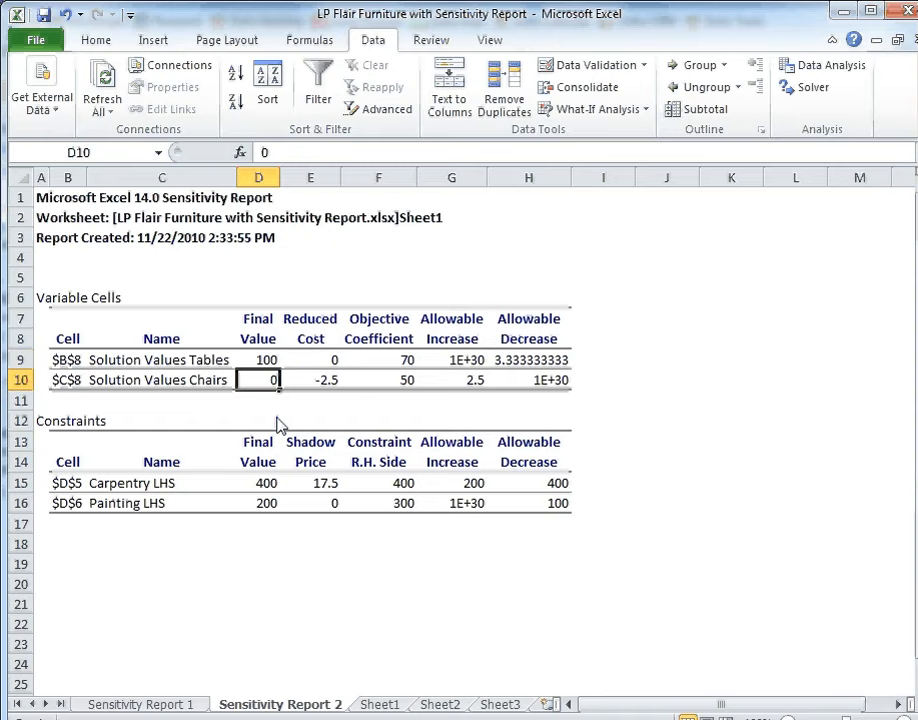